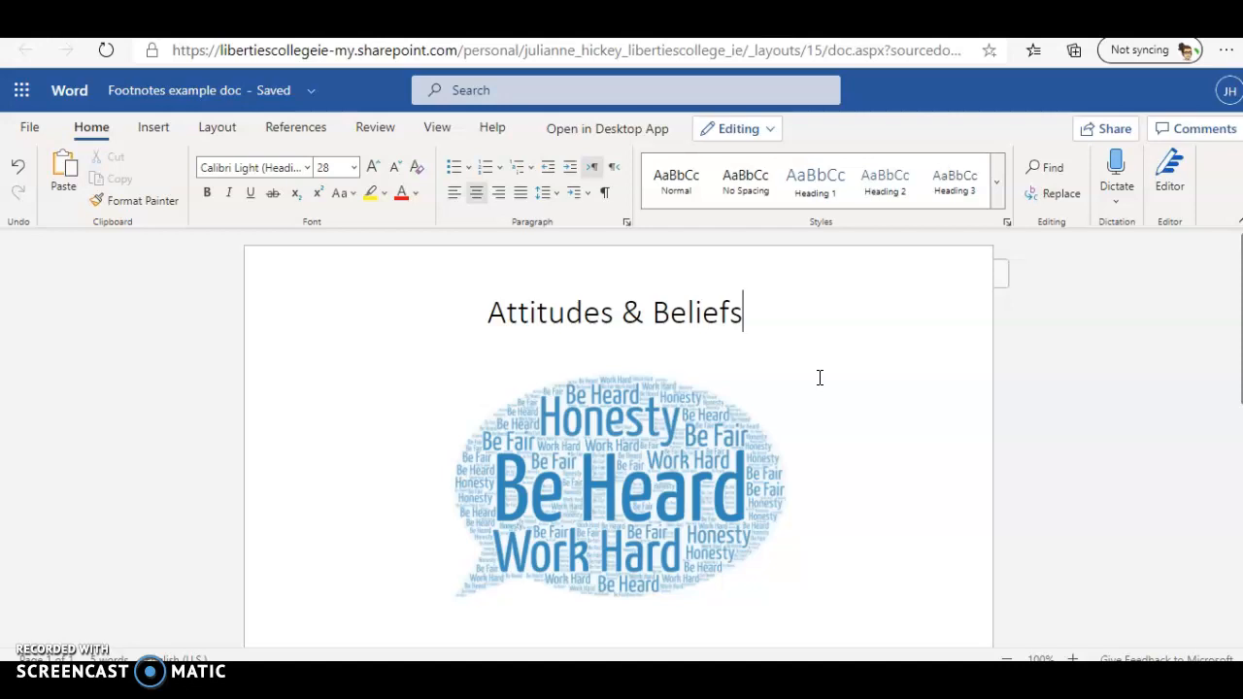
key("Return")
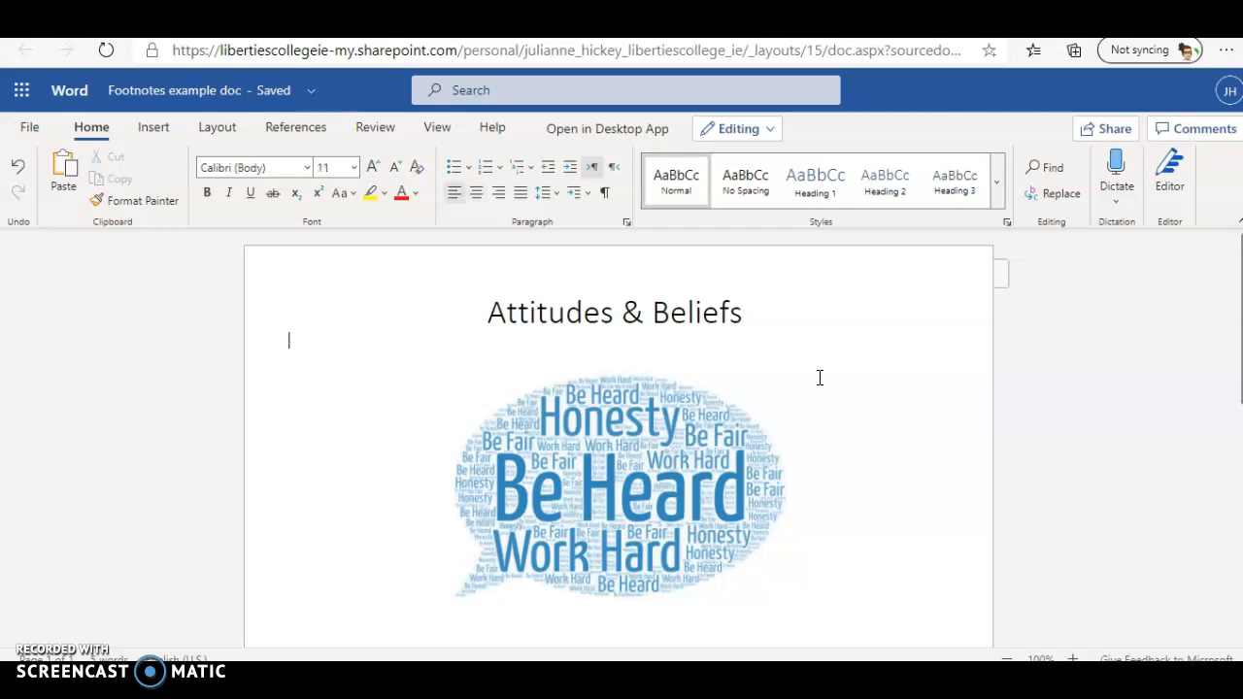
left_click(819, 378)
key("Return")
key("Return")
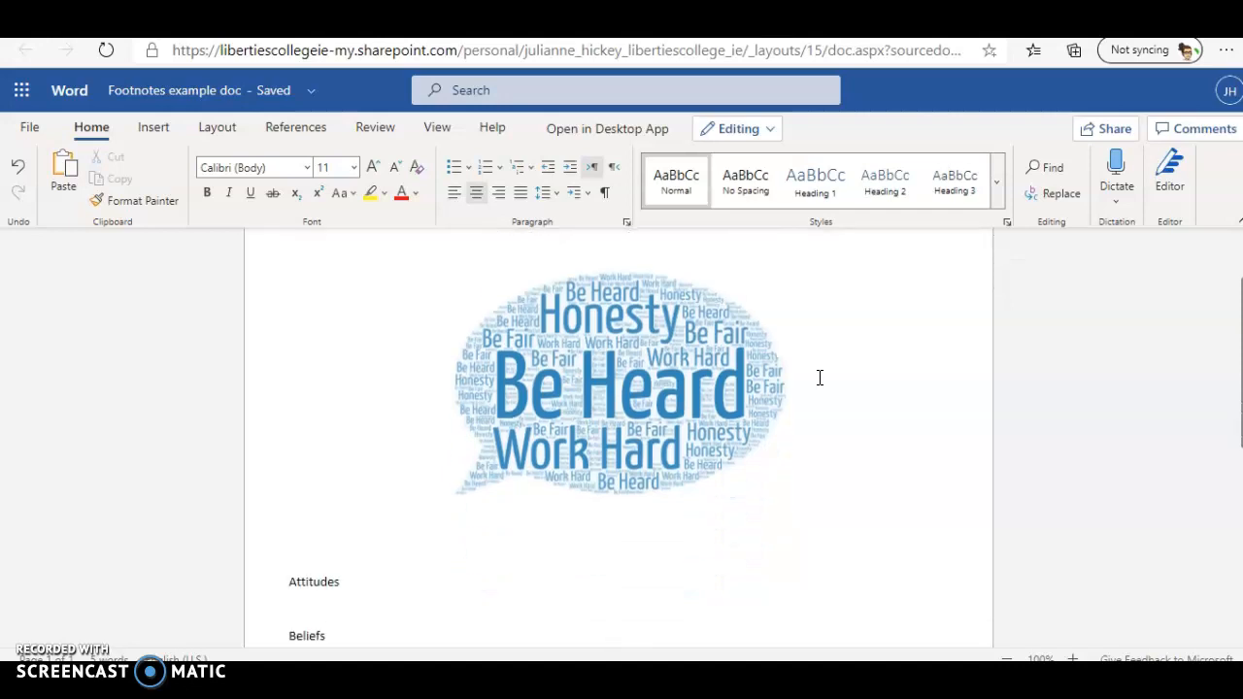
left_click(820, 378)
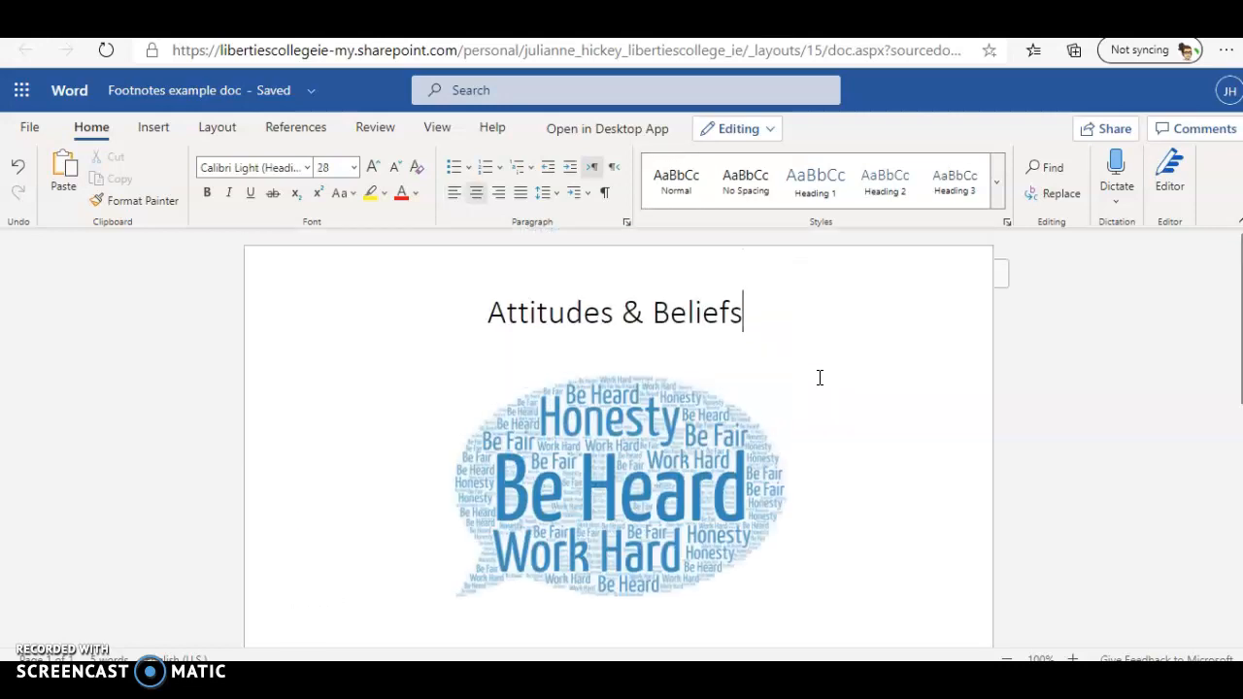
- Apply the Heading 1 style to the word Attitudes below the word-cloud picture and place the cursor on the line beneath it
key("Down")
key("Down")
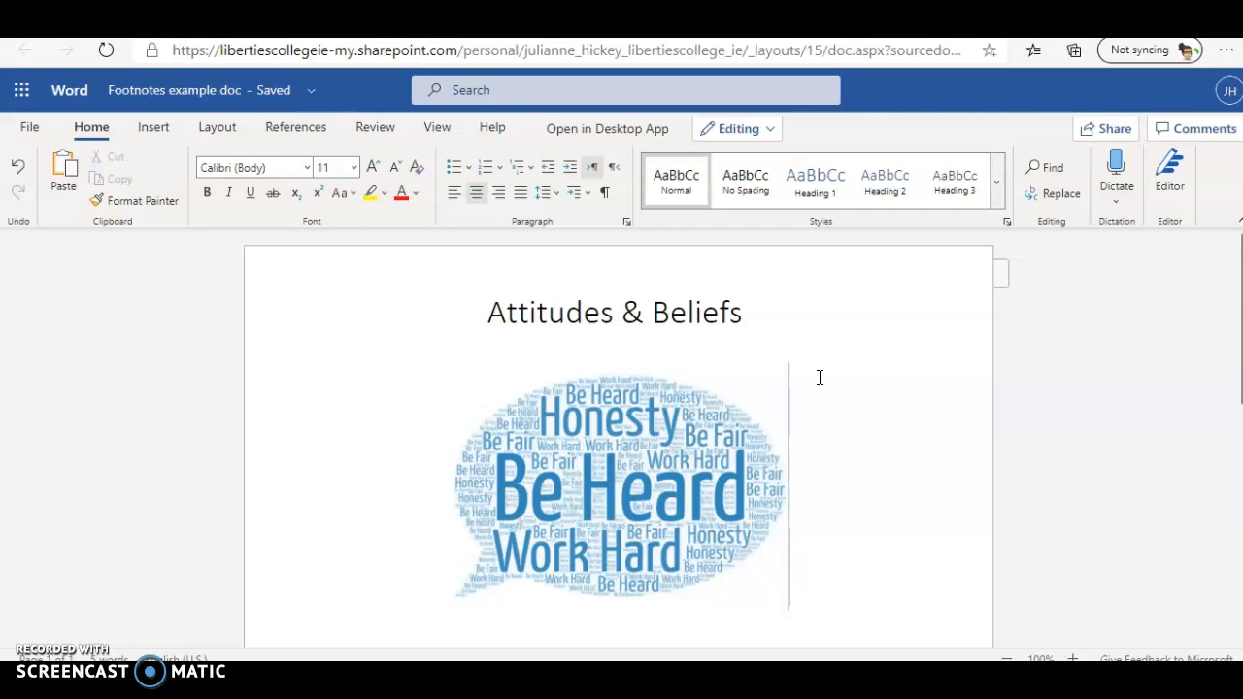
key("Down")
key("Down")
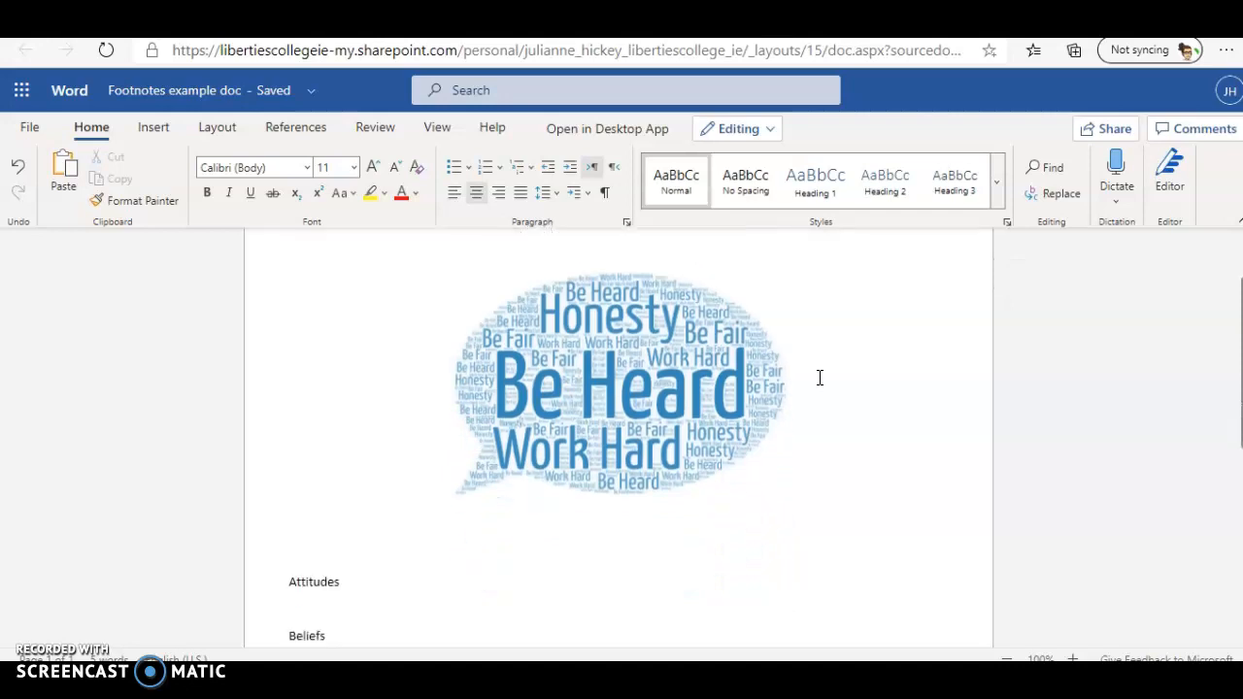
key("Down")
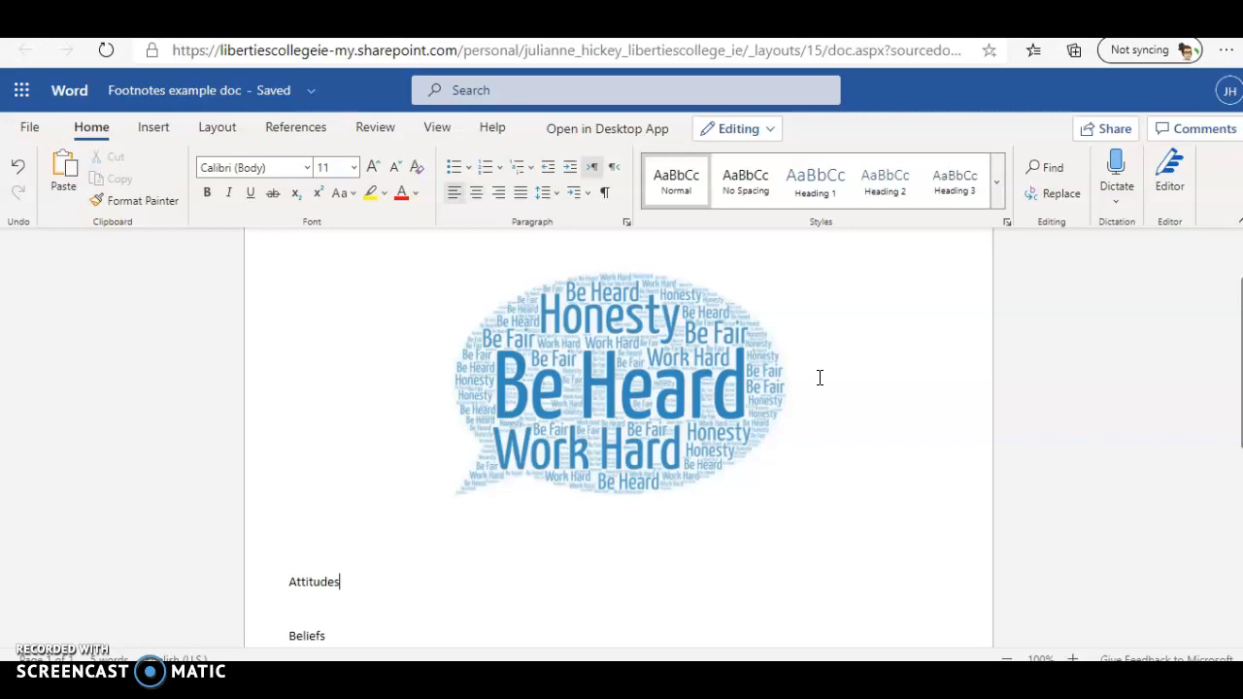
left_click_drag(353, 574, 281, 580)
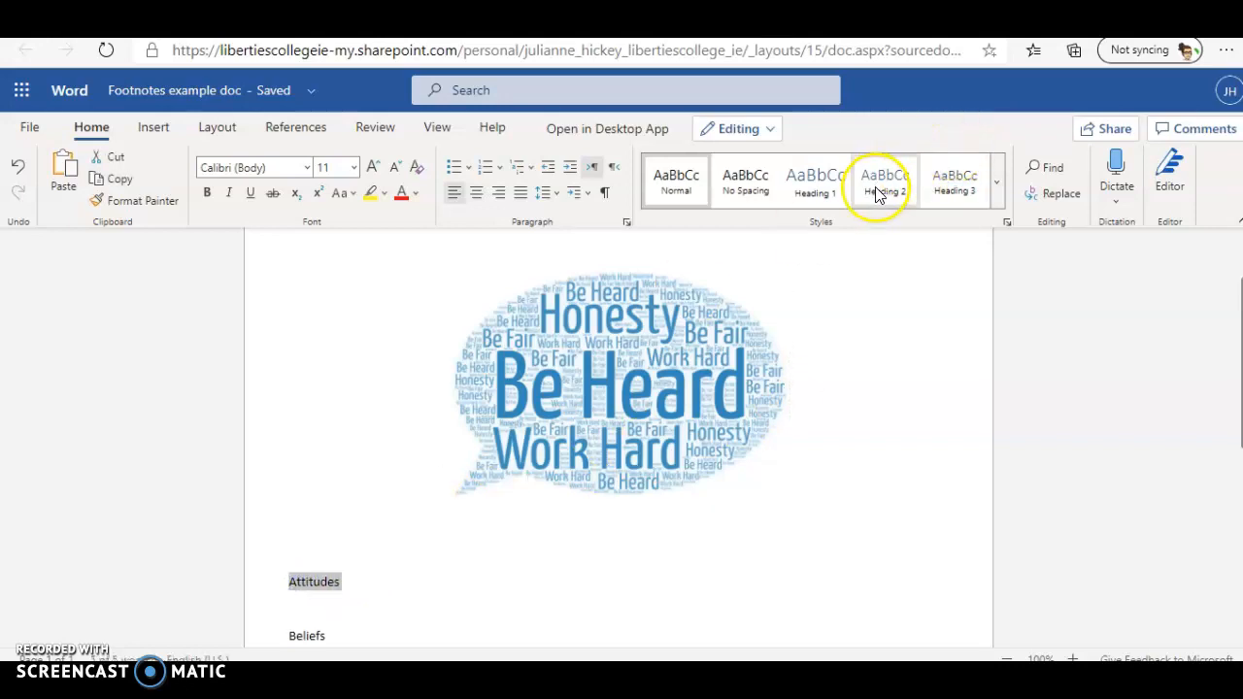
left_click(812, 184)
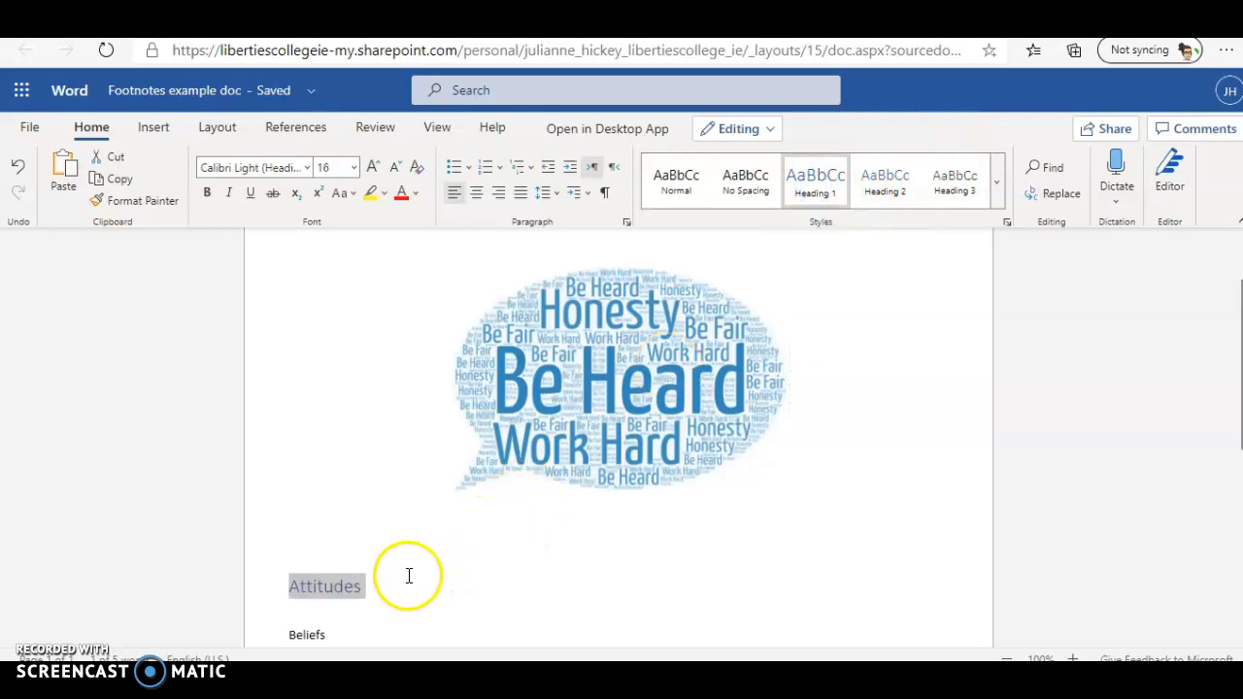
left_click(320, 602)
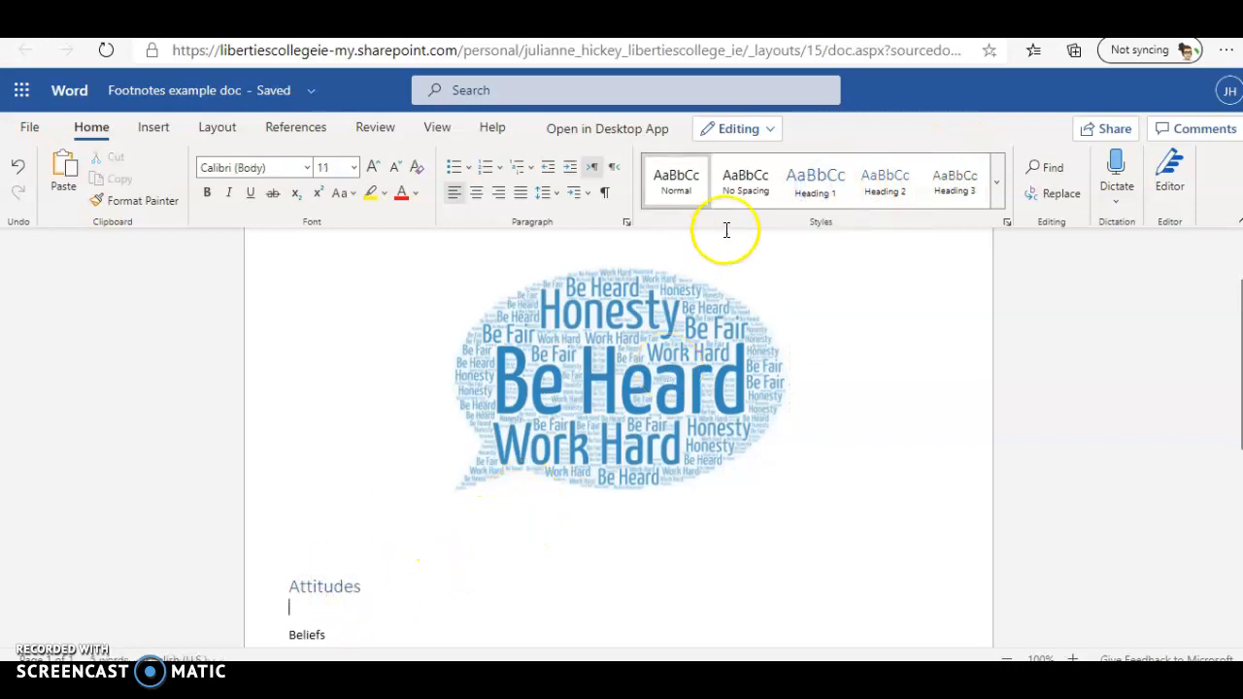
- Switch to the Wikipedia article Attitude (psychology) and copy its opening sentence, from "In psychology" to "characterizes a person"
left_click(903, 24)
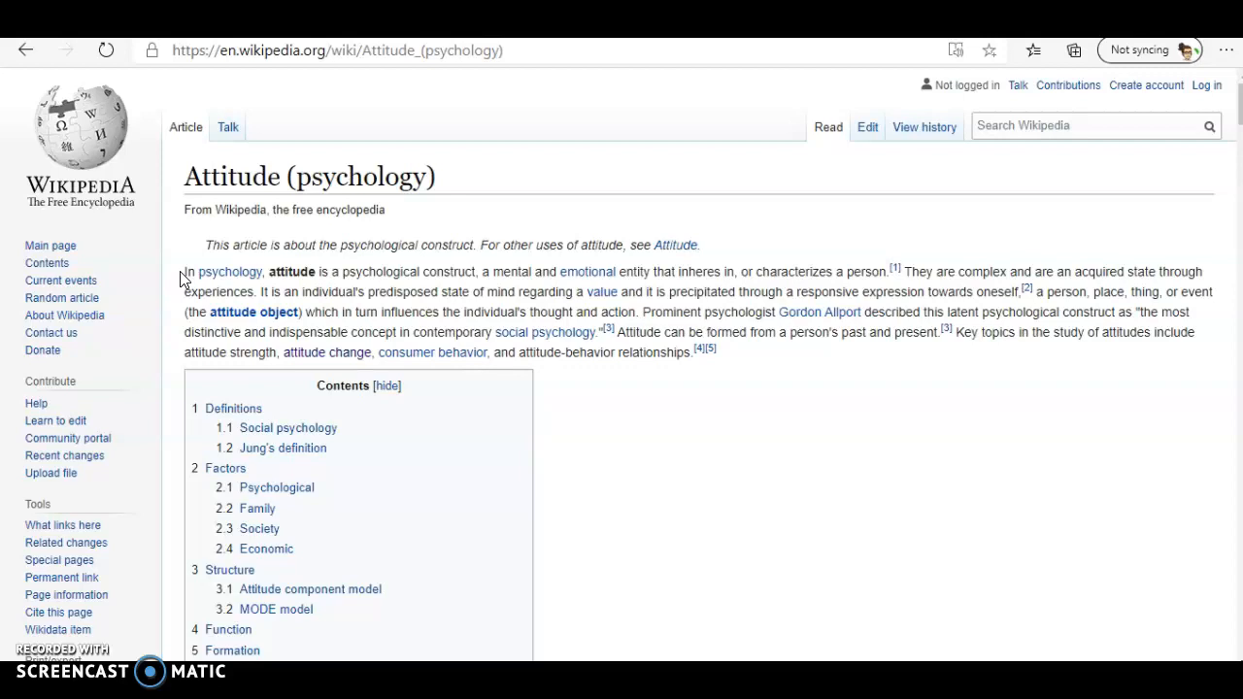
left_click_drag(184, 274, 888, 267)
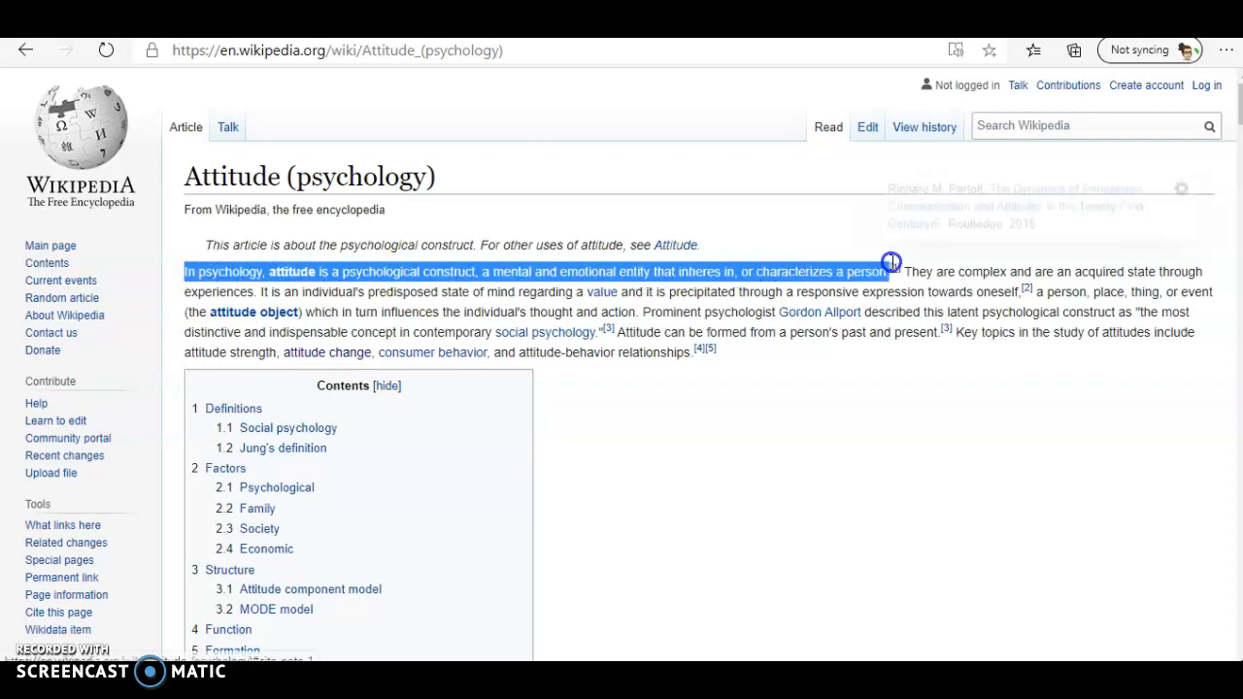
left_click_drag(887, 269, 886, 269)
right_click(857, 272)
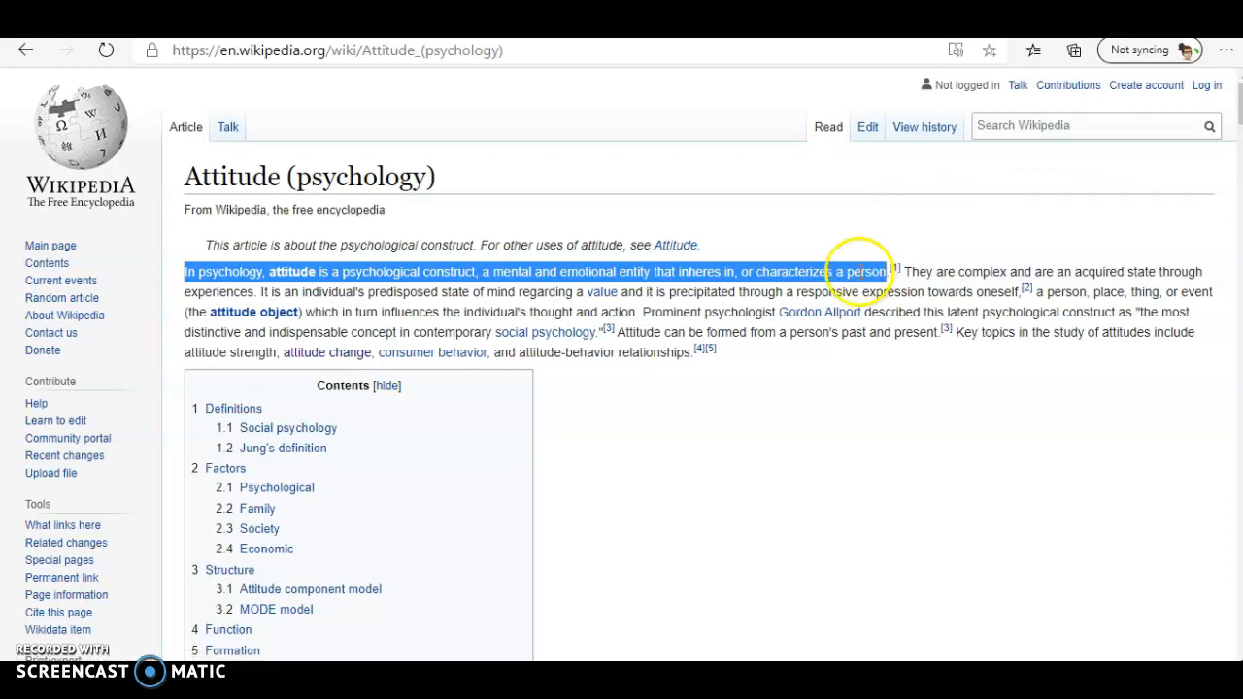
left_click(889, 291)
- Return to the Word document and paste the copied sentence as text only beneath the Attitudes heading
left_click(515, 23)
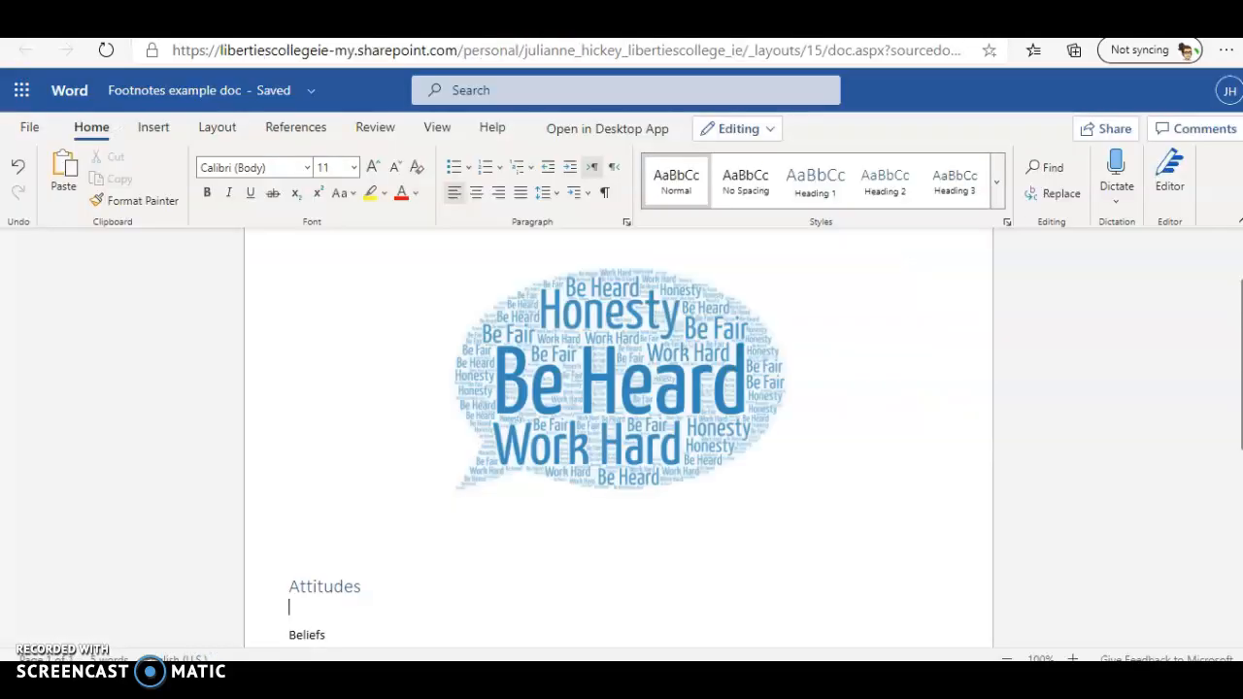
left_click(291, 604)
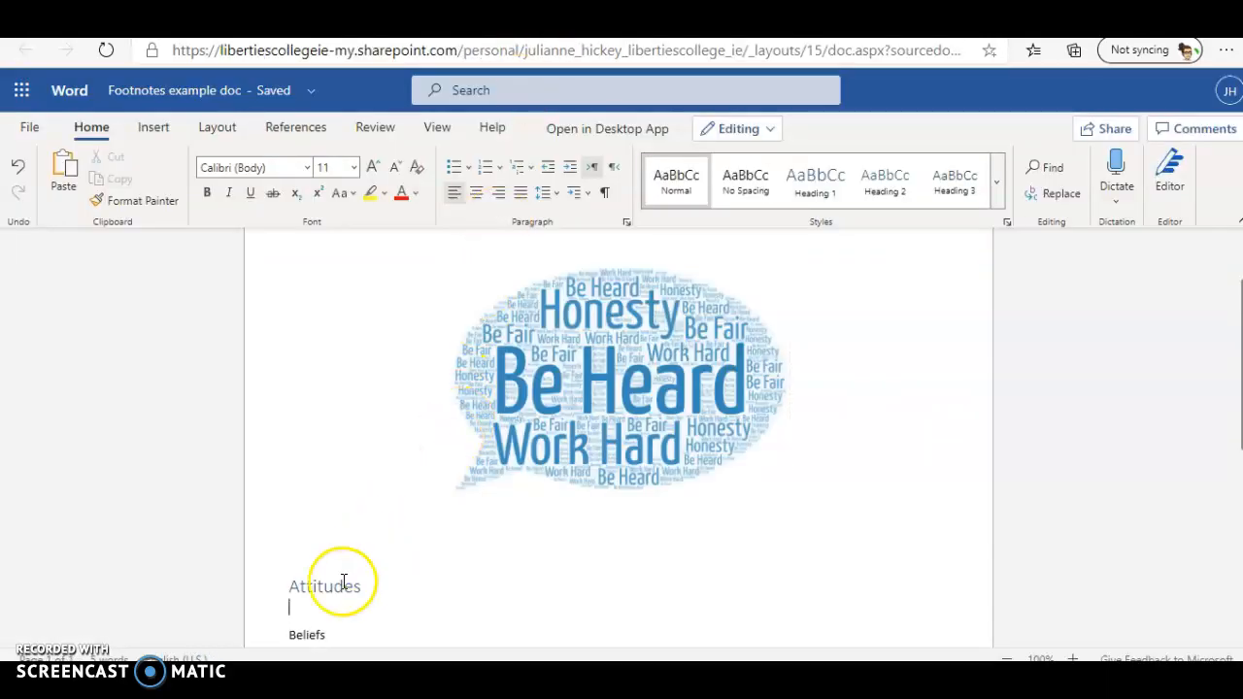
right_click(288, 614)
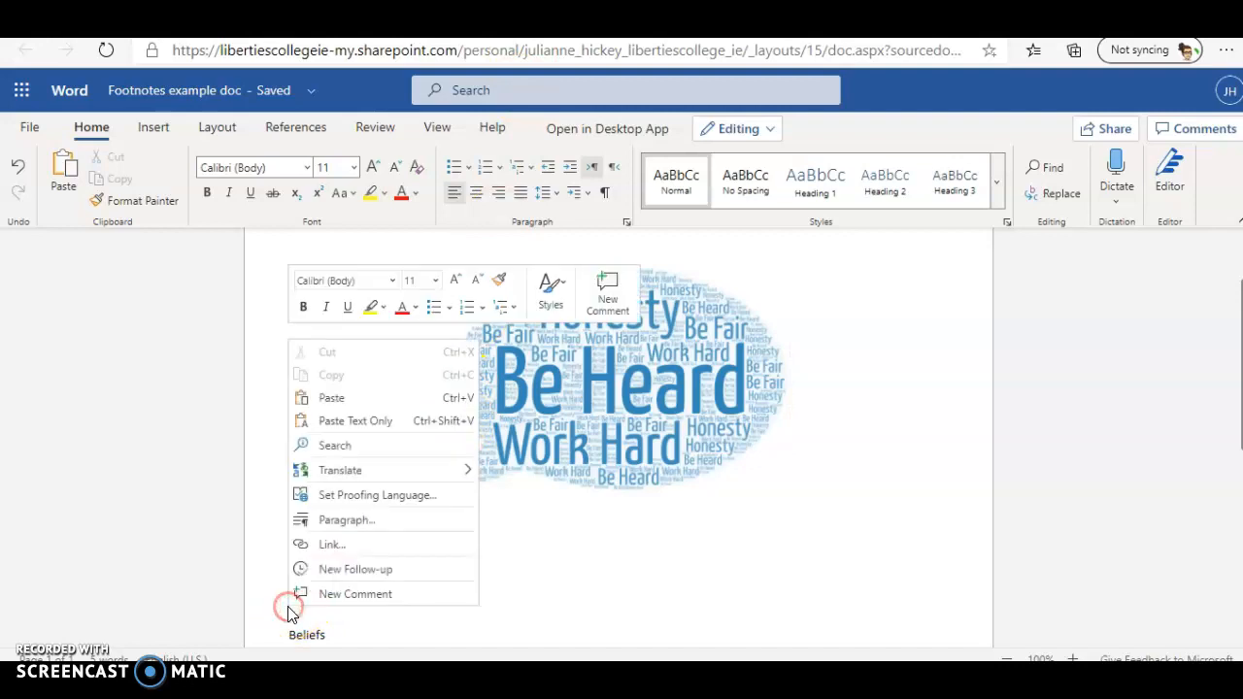
left_click(356, 421)
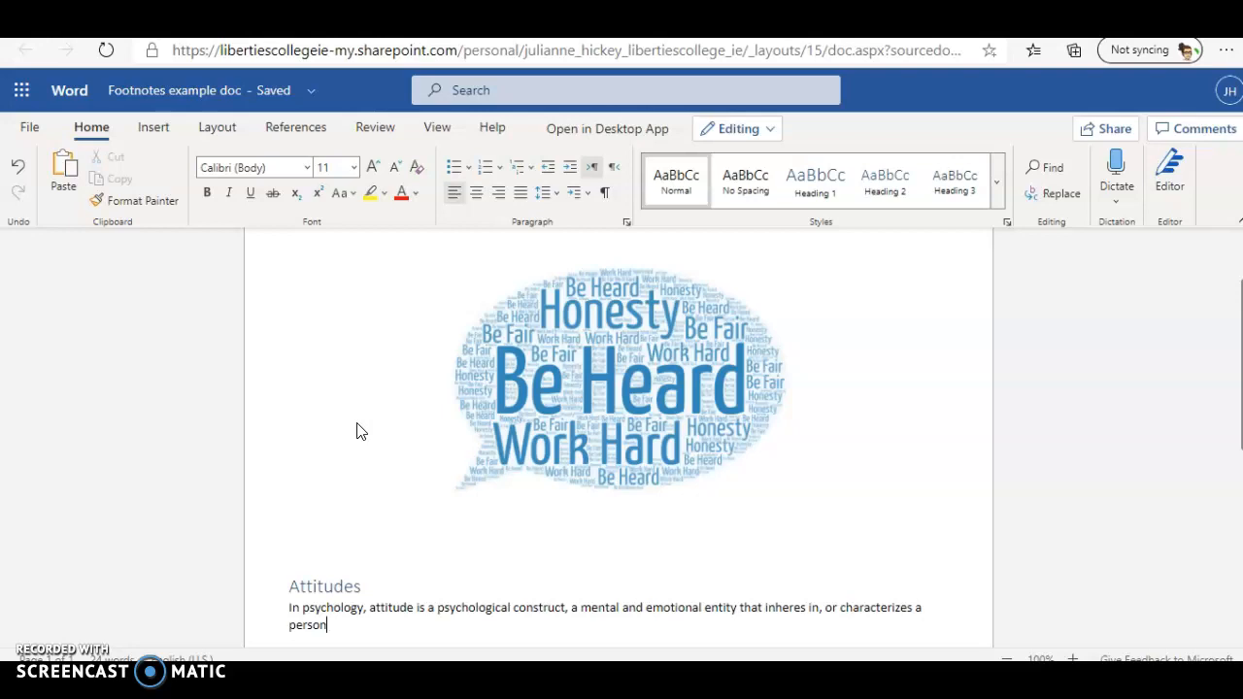
- Insert a footnote at the end of the pasted attitude definition, after the word "person"
left_click(156, 129)
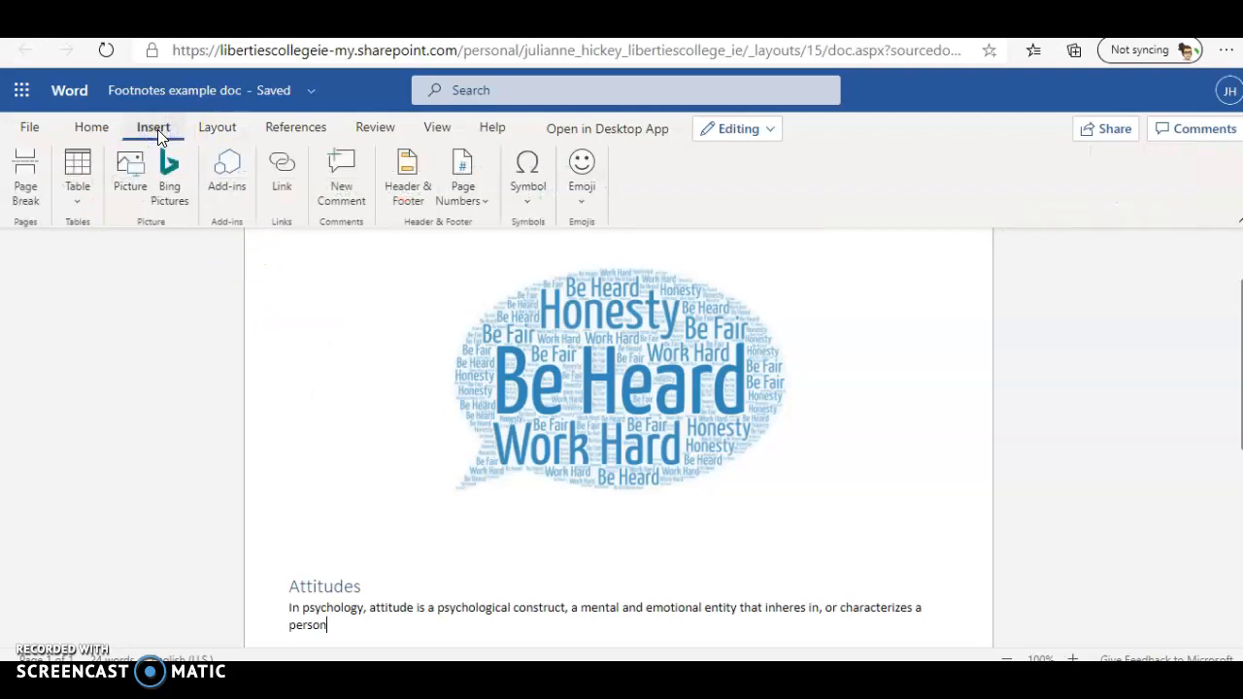
left_click(303, 132)
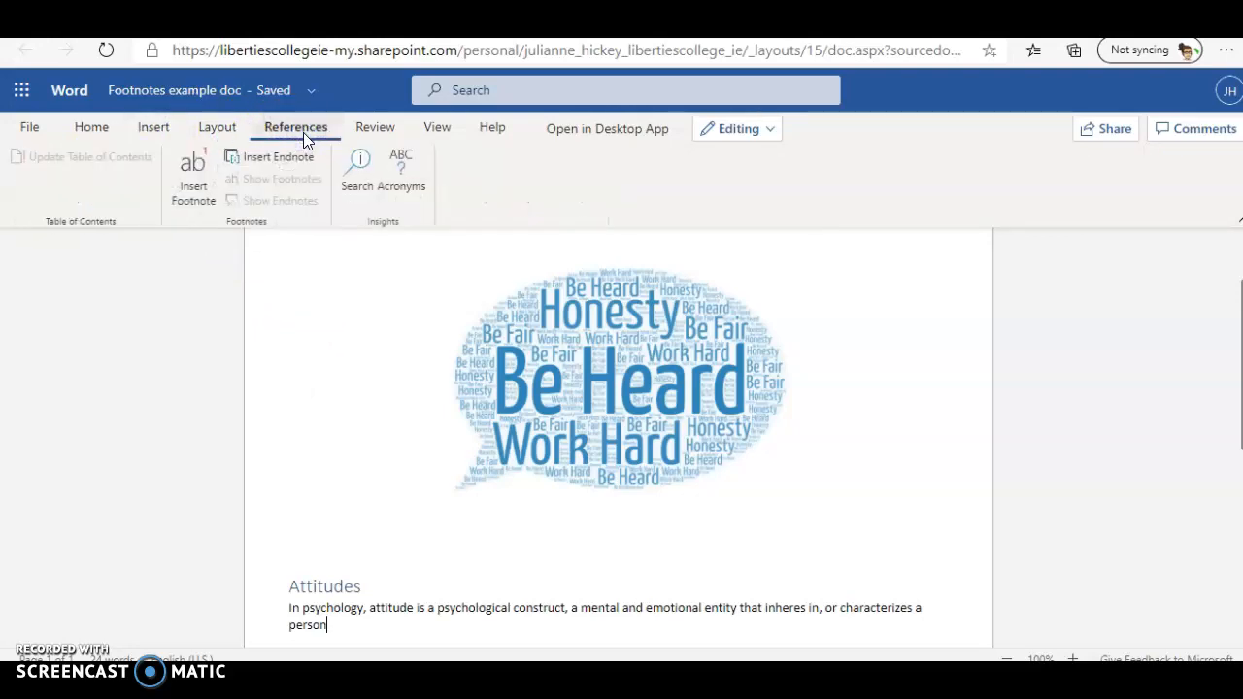
left_click(195, 204)
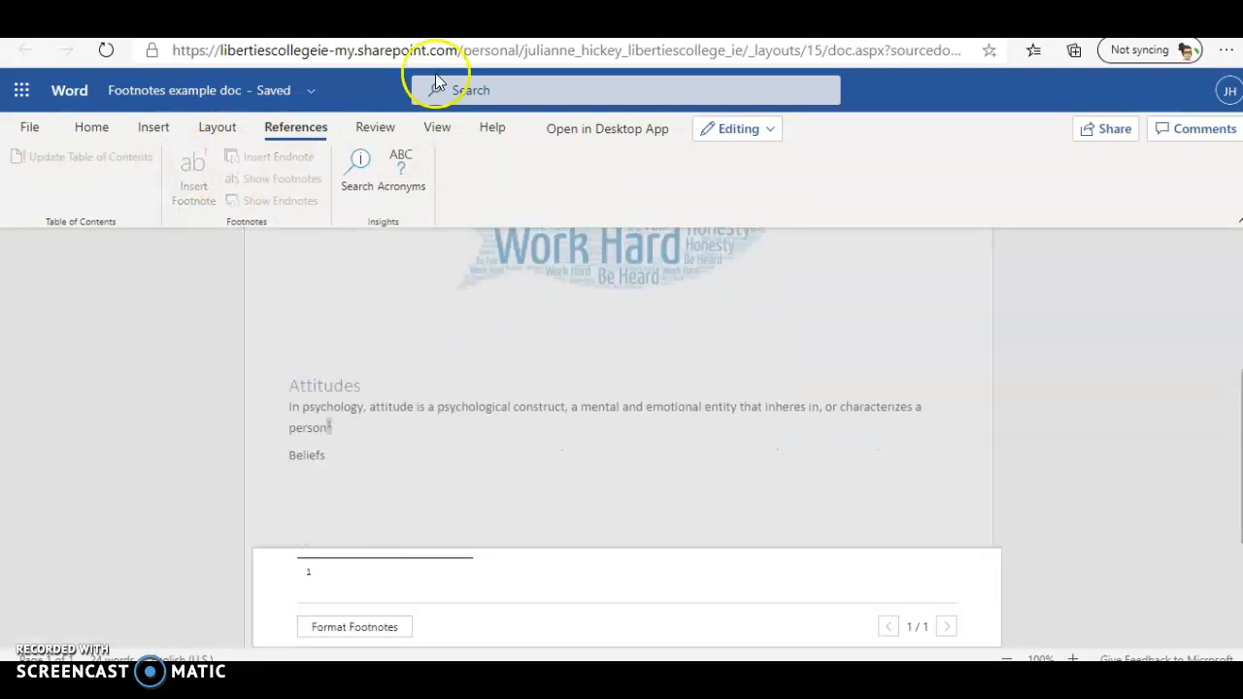
left_click(940, 29)
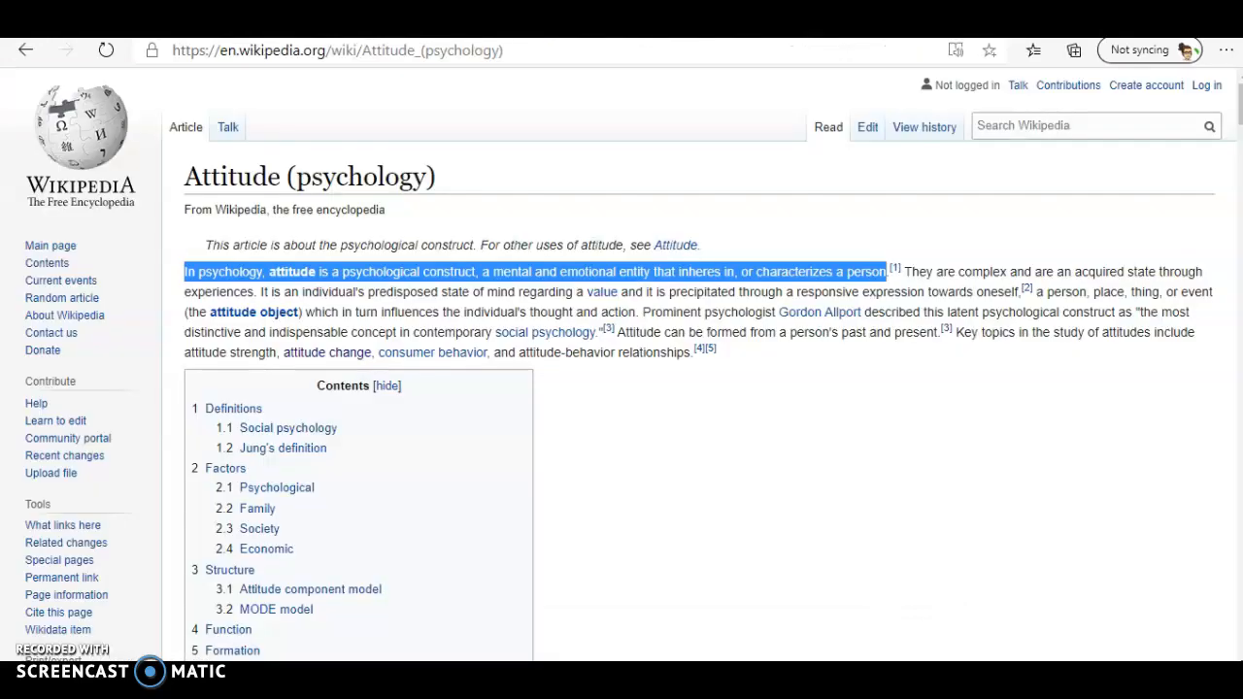
left_click_drag(516, 49, 154, 51)
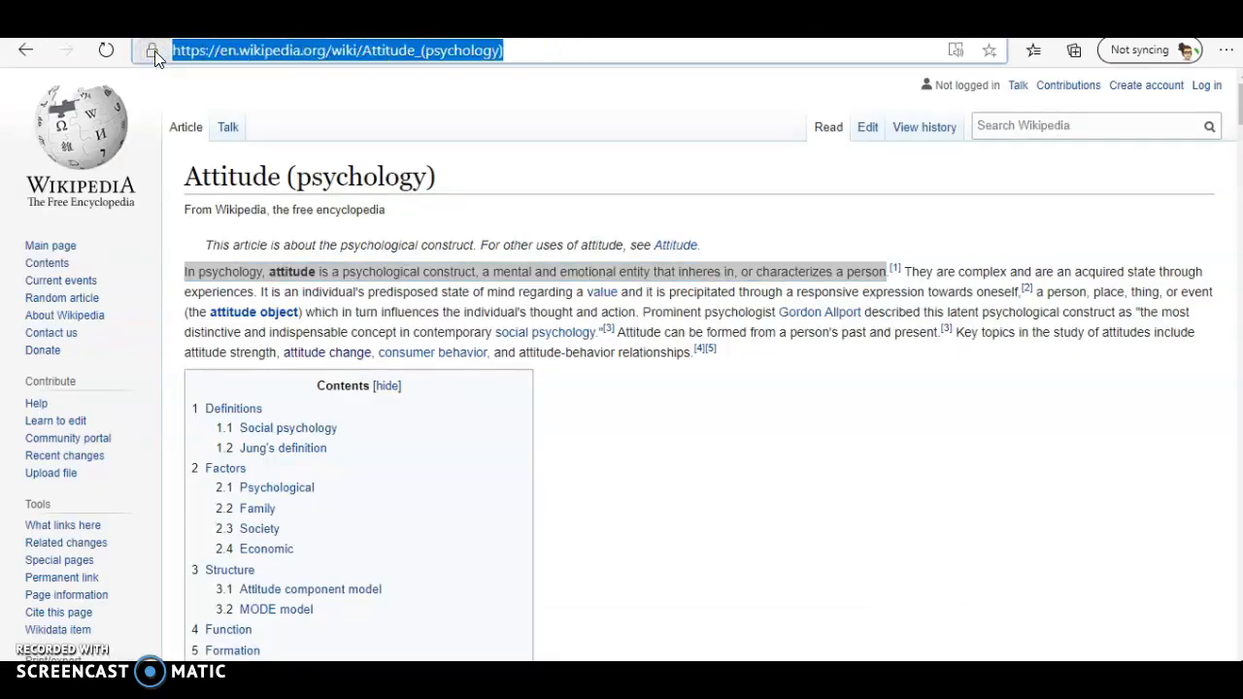
left_click(680, 29)
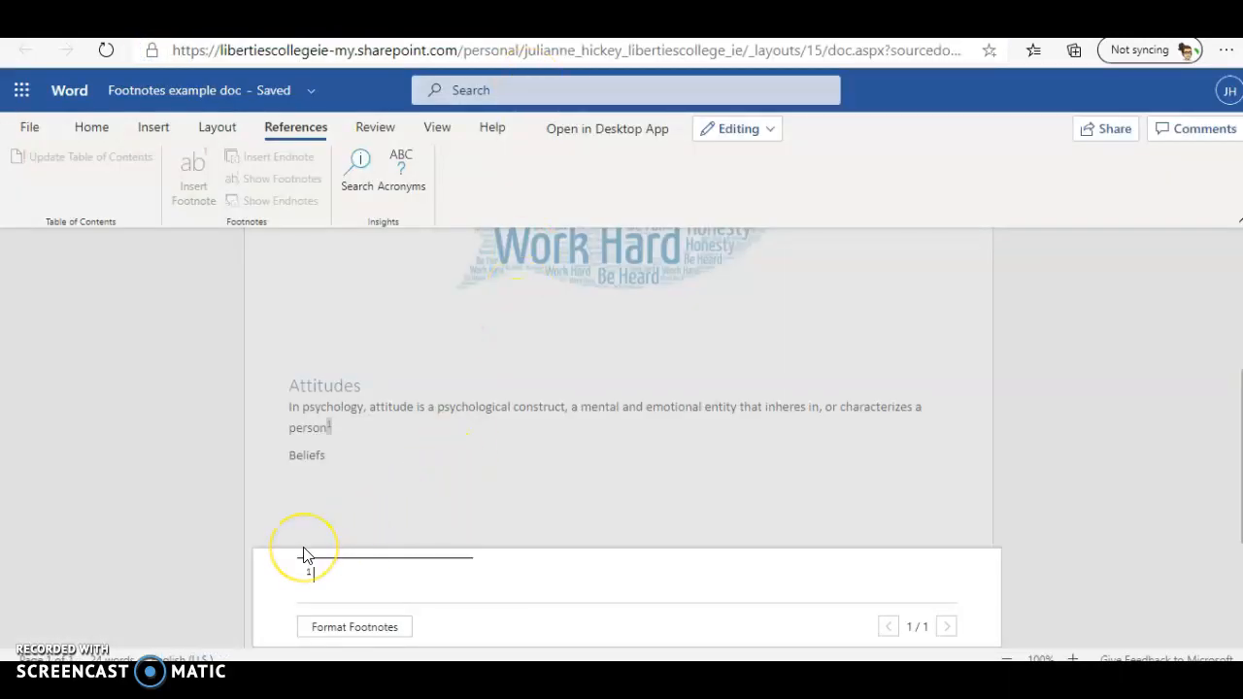
key("ctrl+v")
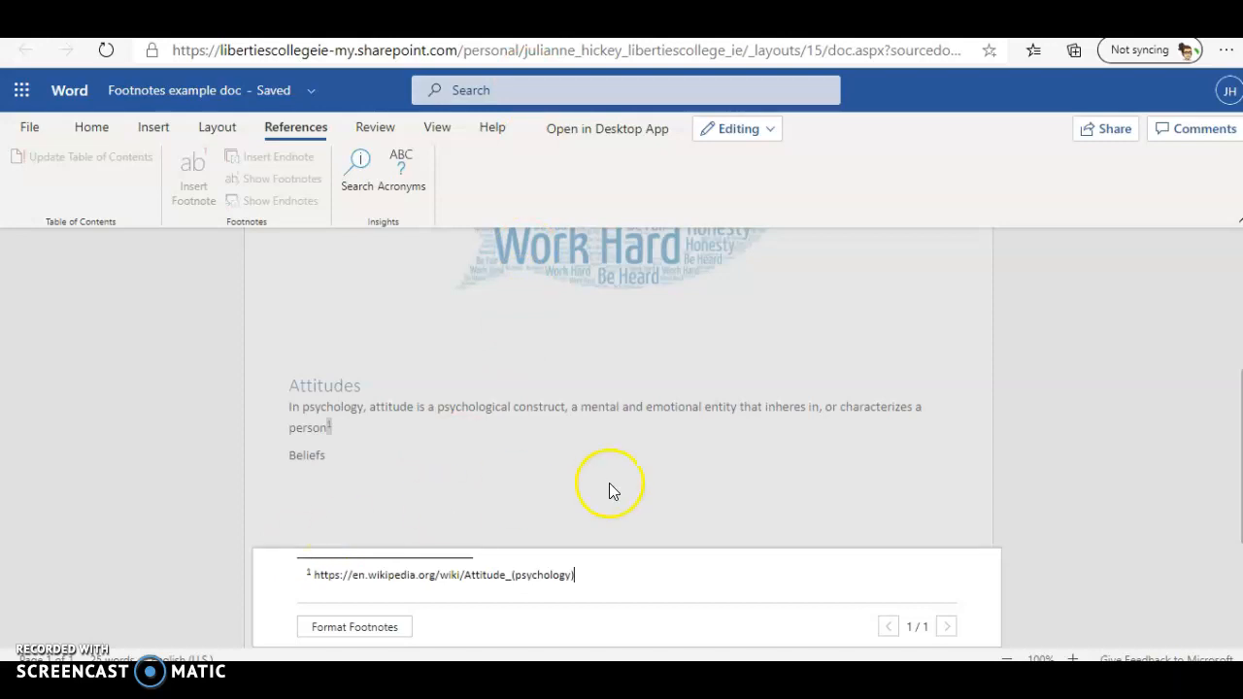
left_click(559, 453)
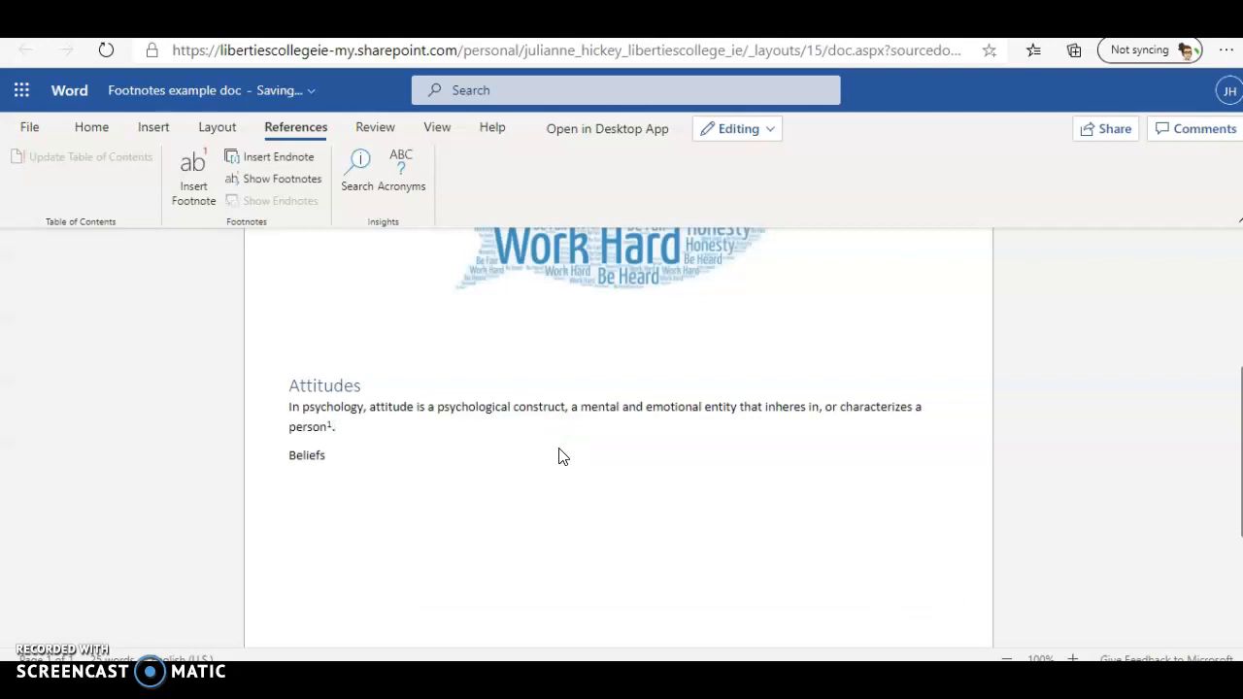
- Add Latin placeholder paragraphs between the attitude definition and the word Beliefs
key("ctrl+v")
left_click(324, 622)
scroll(289, 627, "down", 2)
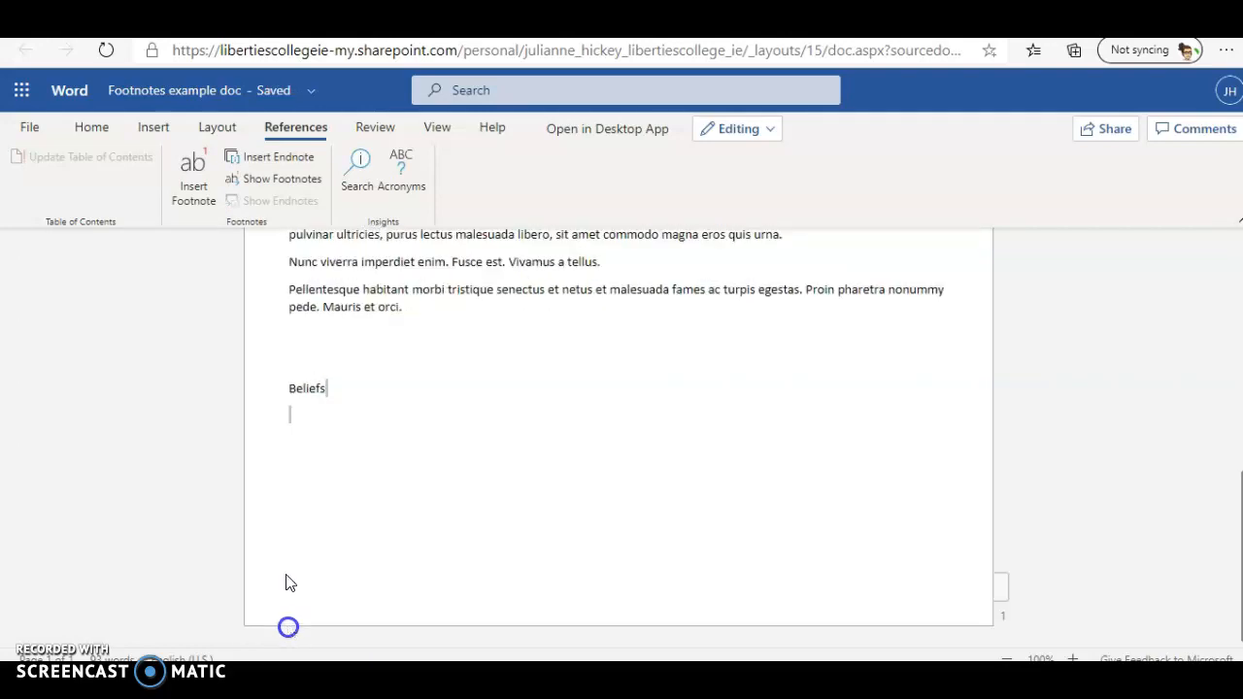
- Apply a heading style to the word Beliefs and place the cursor on the line below it
left_click(324, 389)
left_click_drag(327, 389, 283, 388)
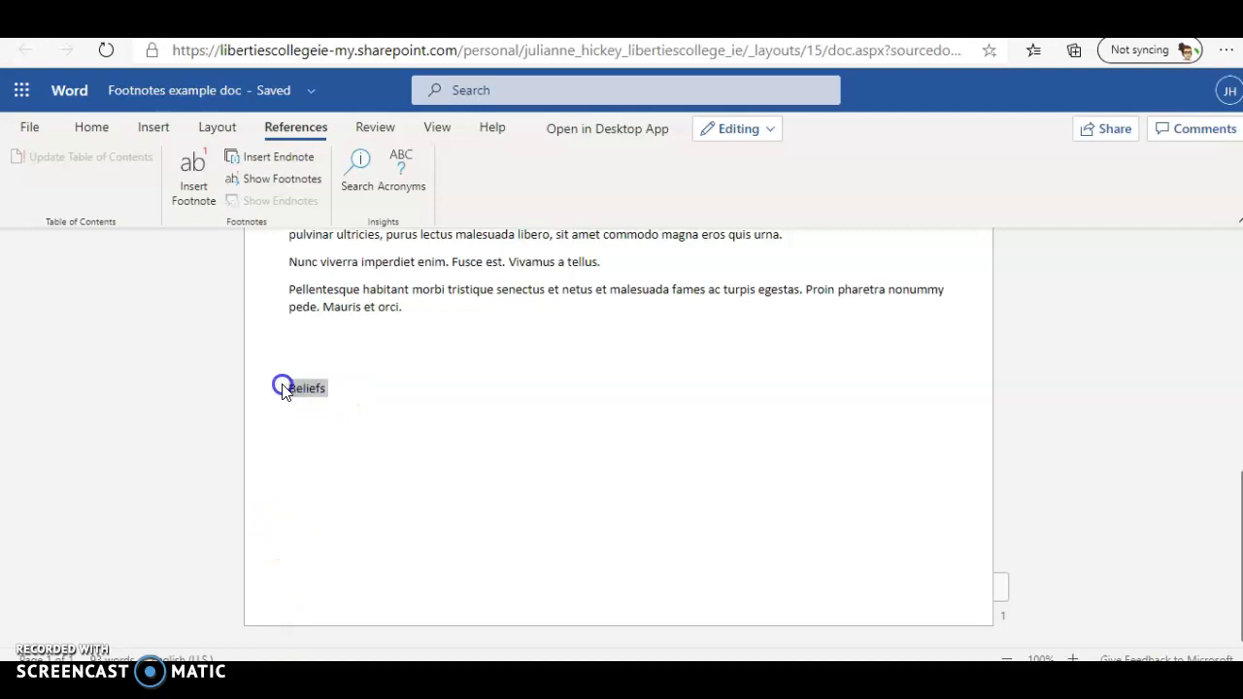
left_click(552, 342)
left_click(772, 398)
left_click(309, 425)
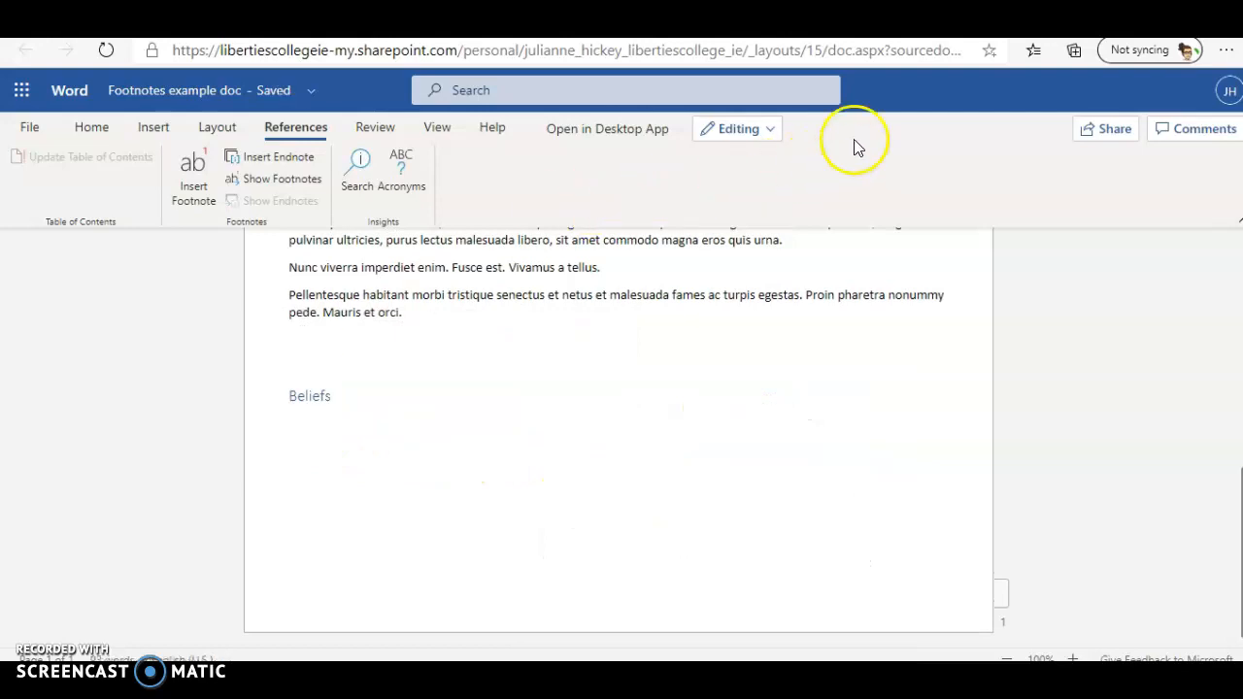
- Switch to Wikipedia, search for "Beliefs" and open the article on belief
key("ctrl+Tab")
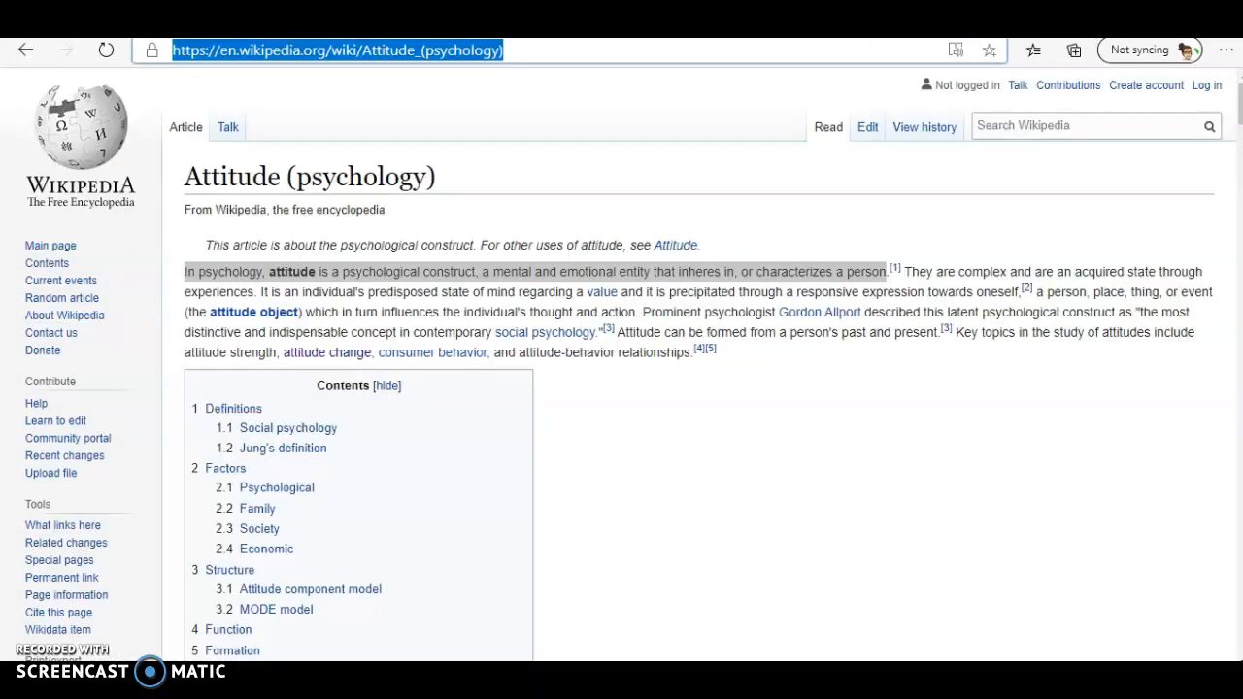
left_click(986, 126)
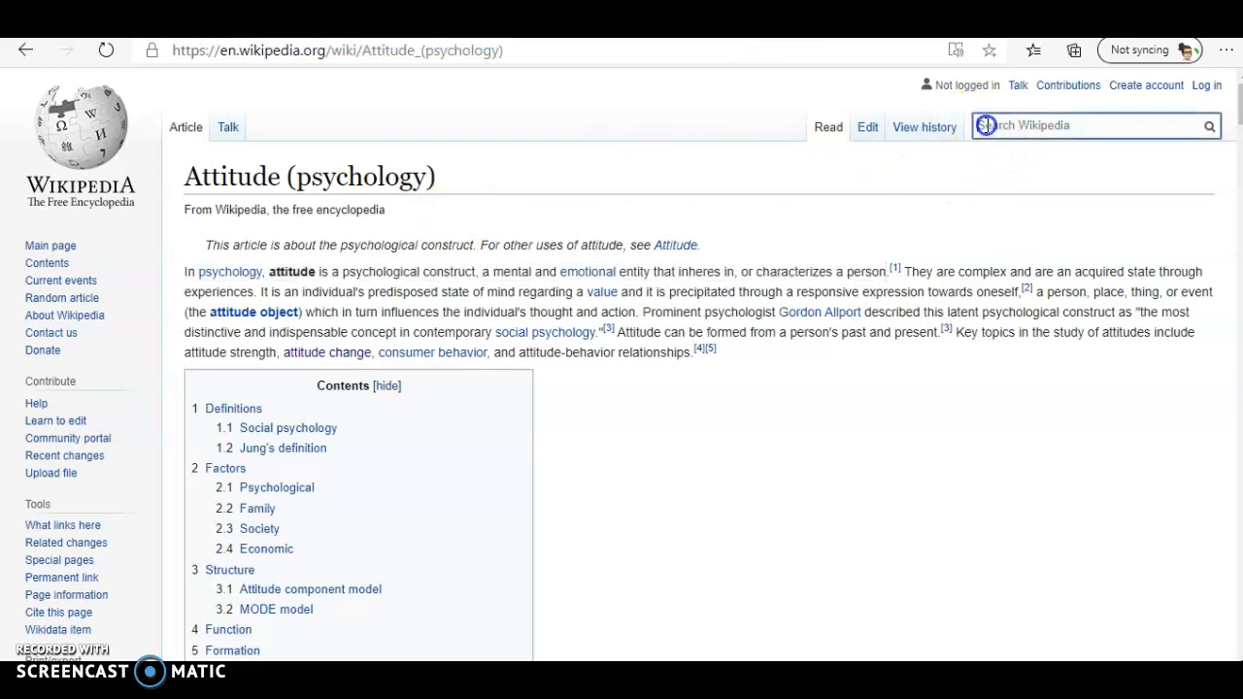
type("Belief")
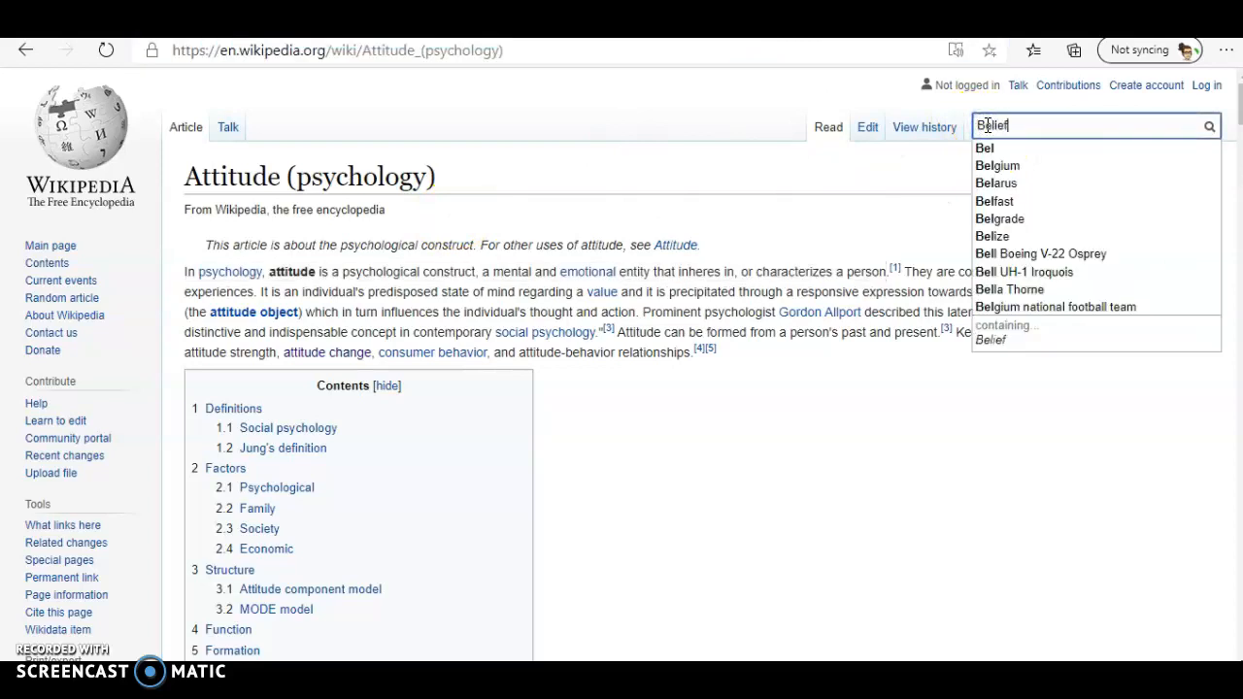
type("s")
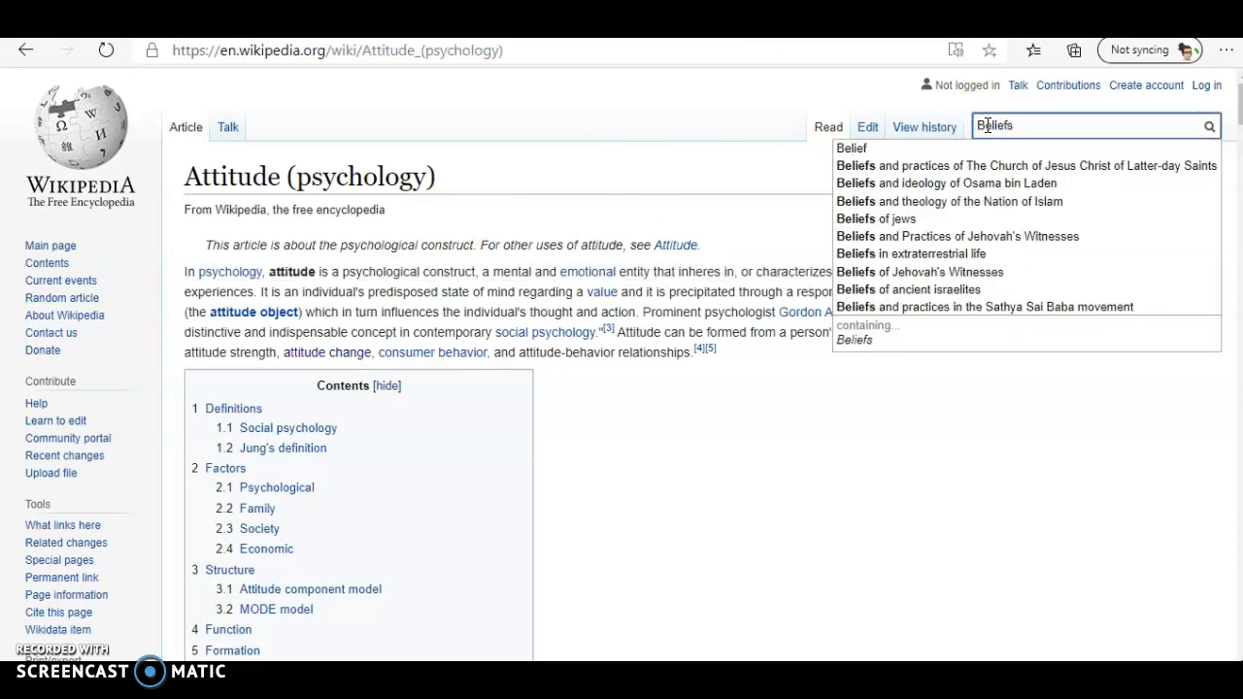
key("Return")
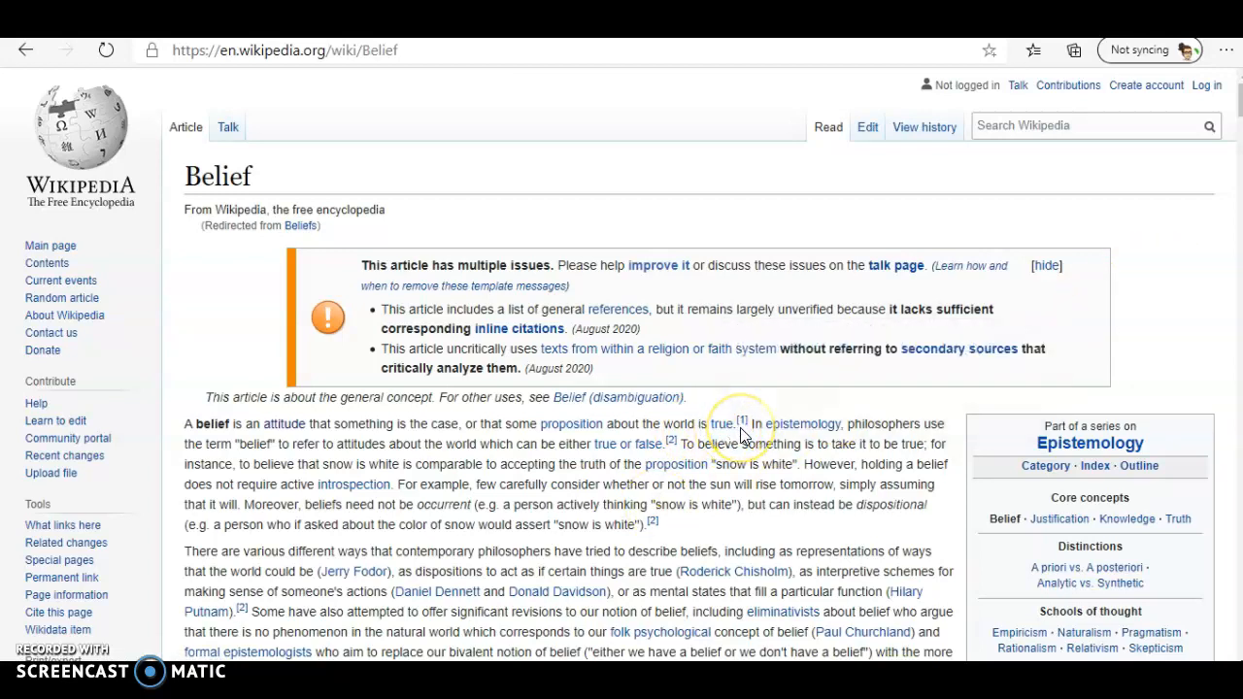
- Copy the Belief article's opening sentence, from "A belief is an attitude" to "about the world is true."
mouse_move(744, 431)
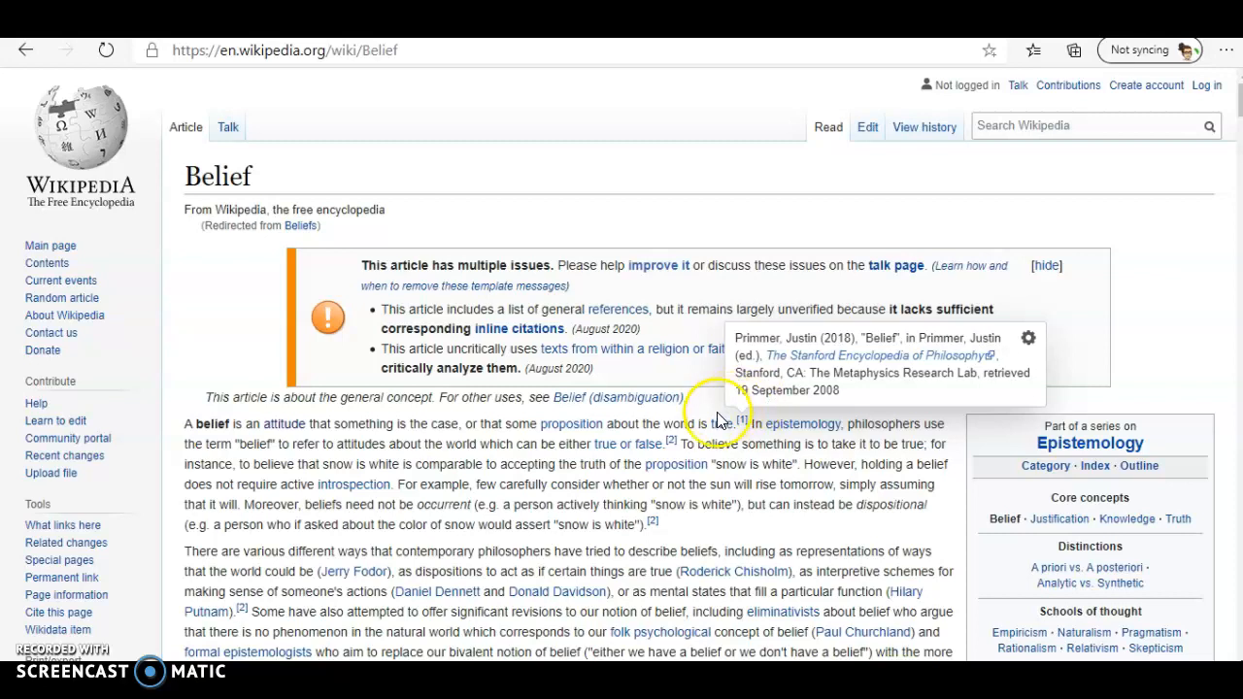
left_click(184, 421)
left_click_drag(185, 421, 740, 437)
key("ctrl+c")
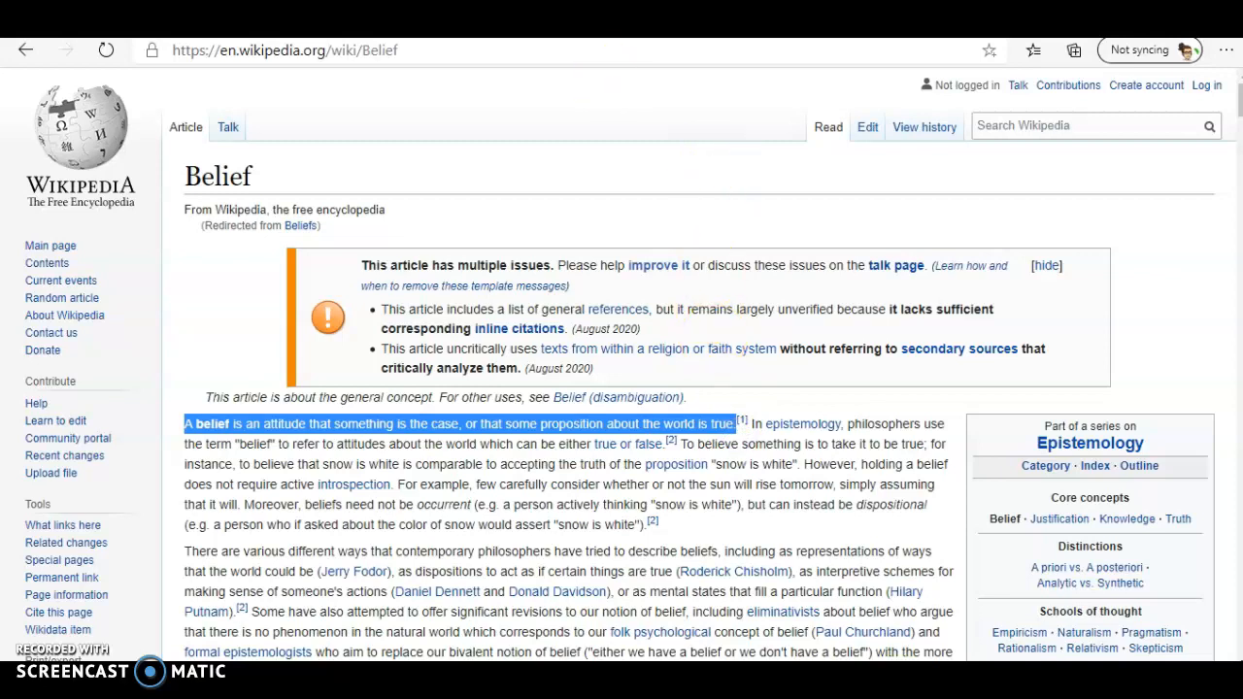
- Switch back to the Word document and paste the copied belief definition as plain text under the Beliefs heading
left_click(554, 28)
left_click(402, 364)
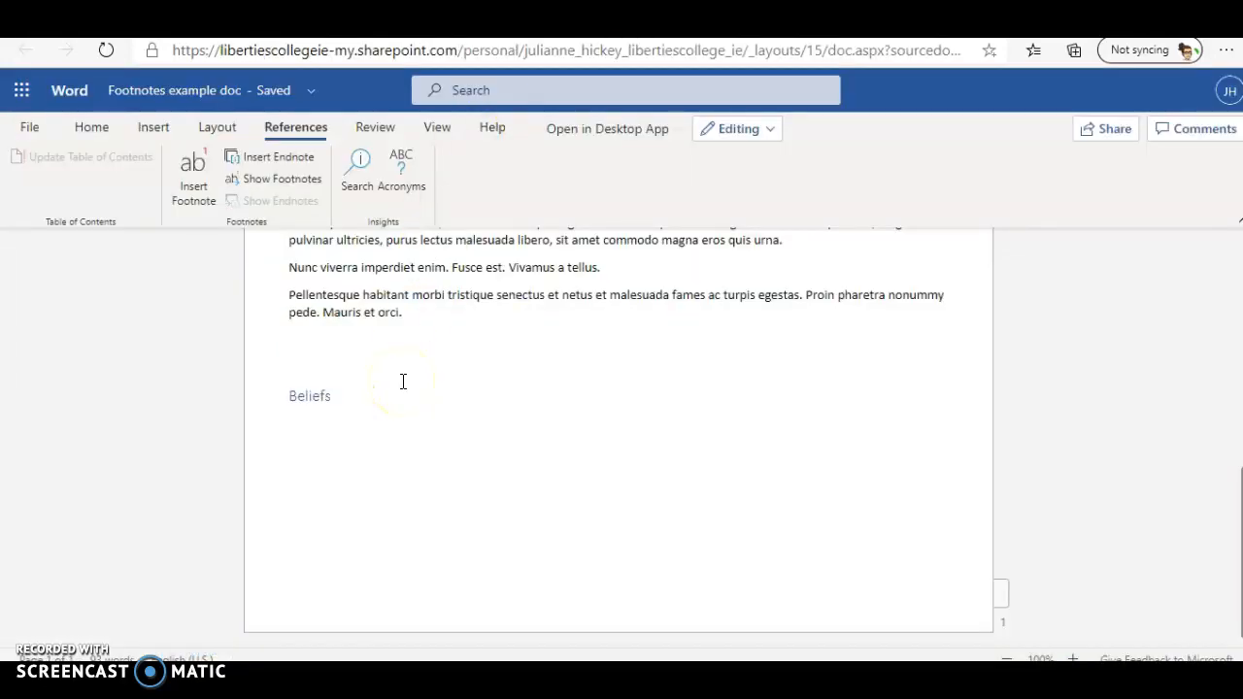
right_click(307, 412)
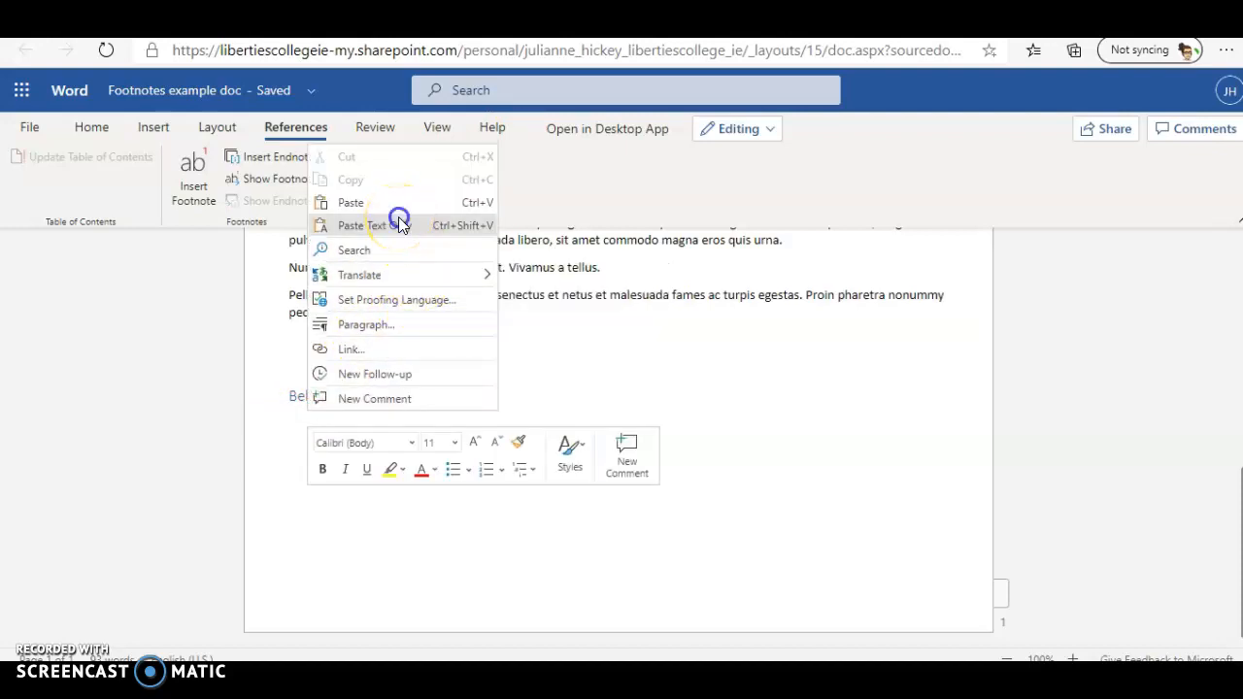
left_click(399, 219)
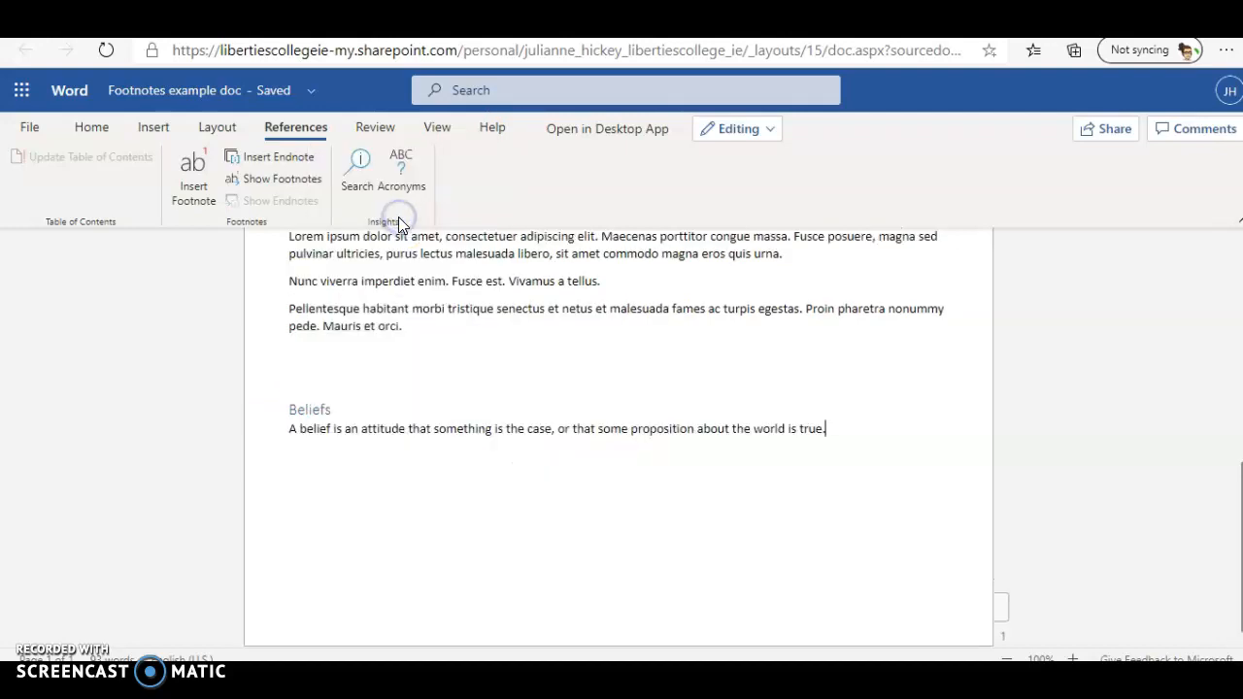
- Add a footnote after the belief definition and paste in it, as plain text, the Stanford Encyclopedia of Philosophy citation from Wikipedia's reference 1
left_click(191, 199)
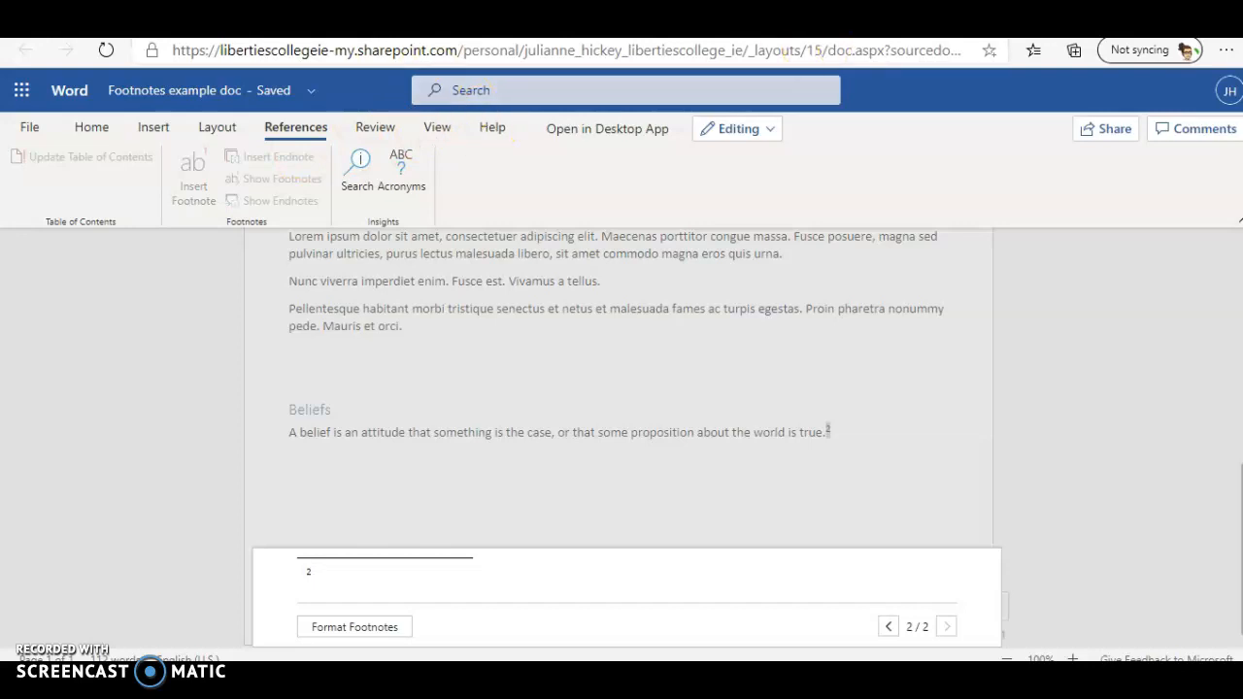
left_click(813, 23)
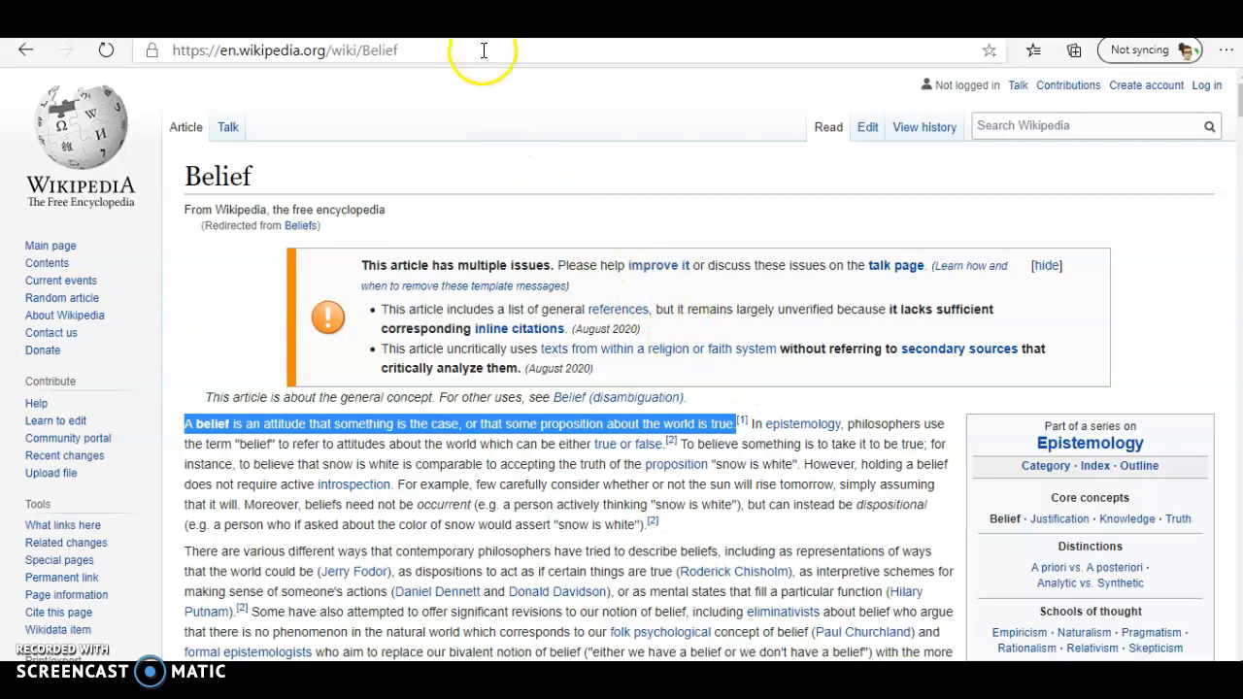
mouse_move(743, 423)
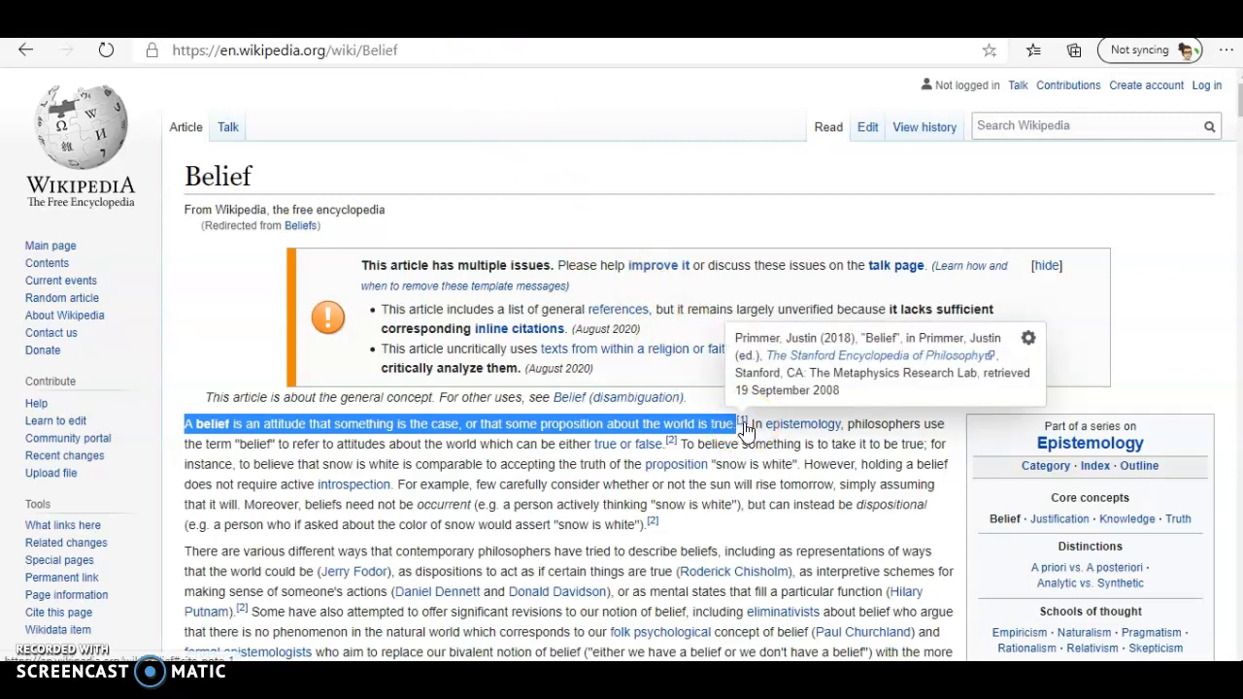
left_click_drag(841, 394, 730, 349)
key("ctrl+c")
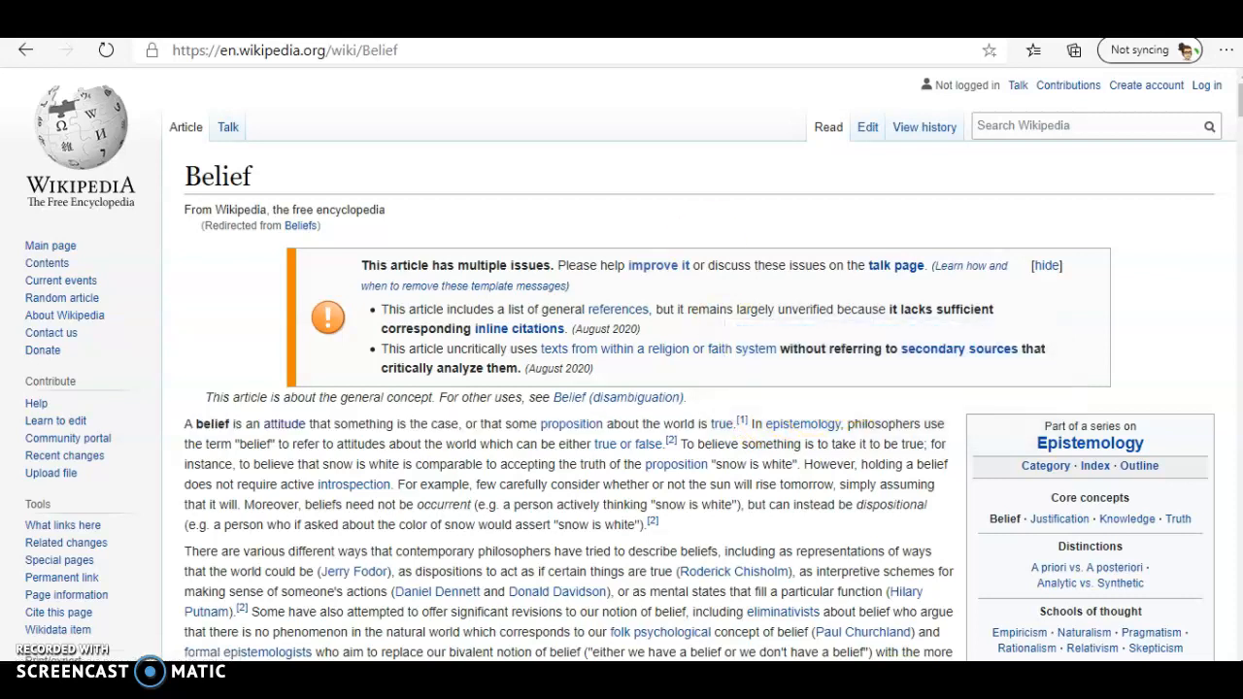
key("ctrl+Tab")
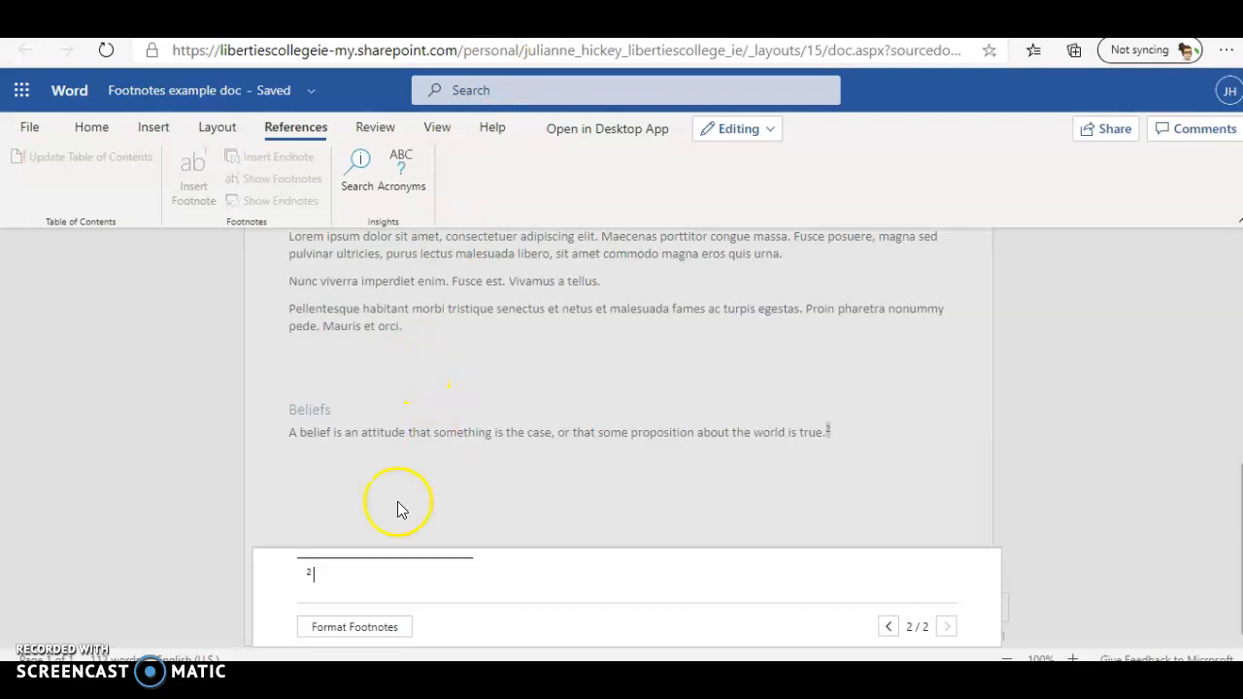
right_click(330, 577)
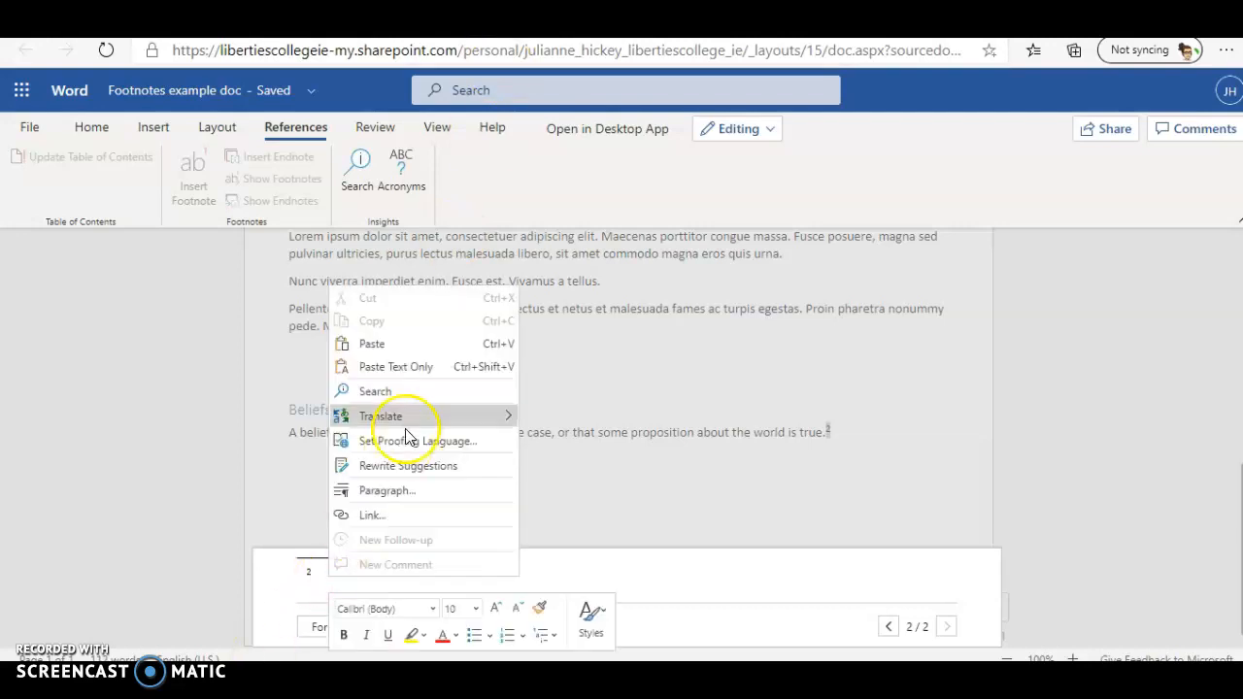
left_click(426, 366)
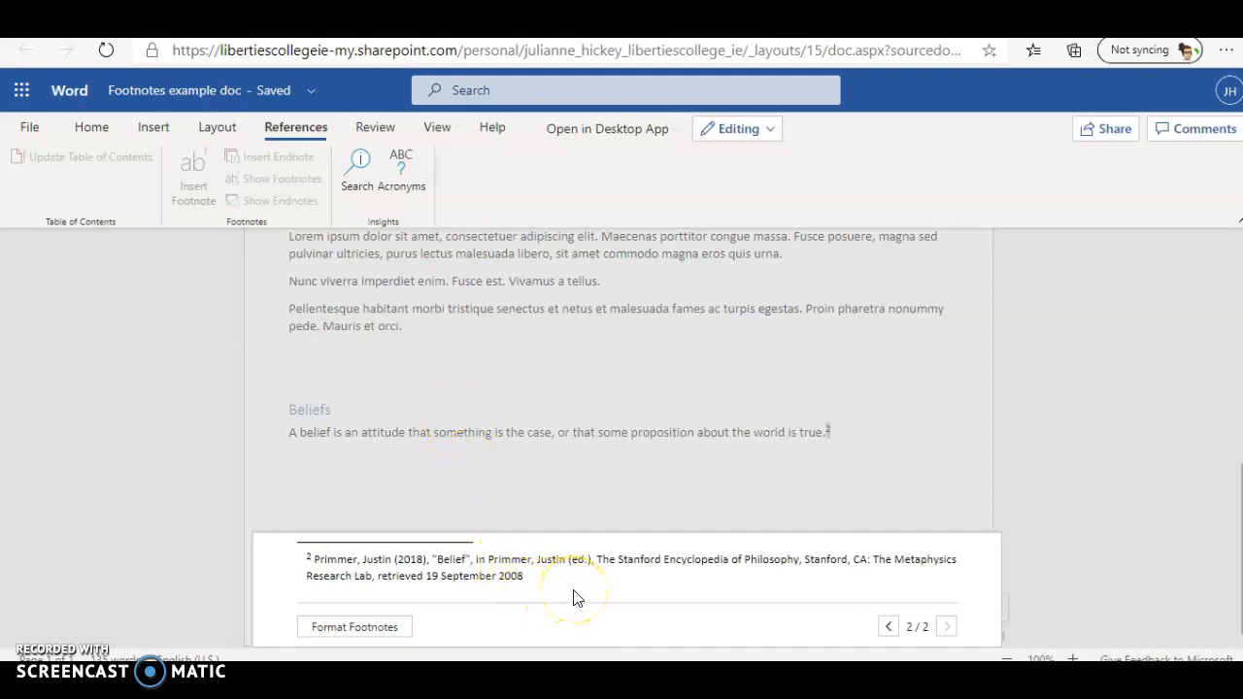
- Continue after the belief footnote with ". I learned my beliefs from my parents growing up. They emparted their ideas to me from when I was a baby."
left_click(848, 434)
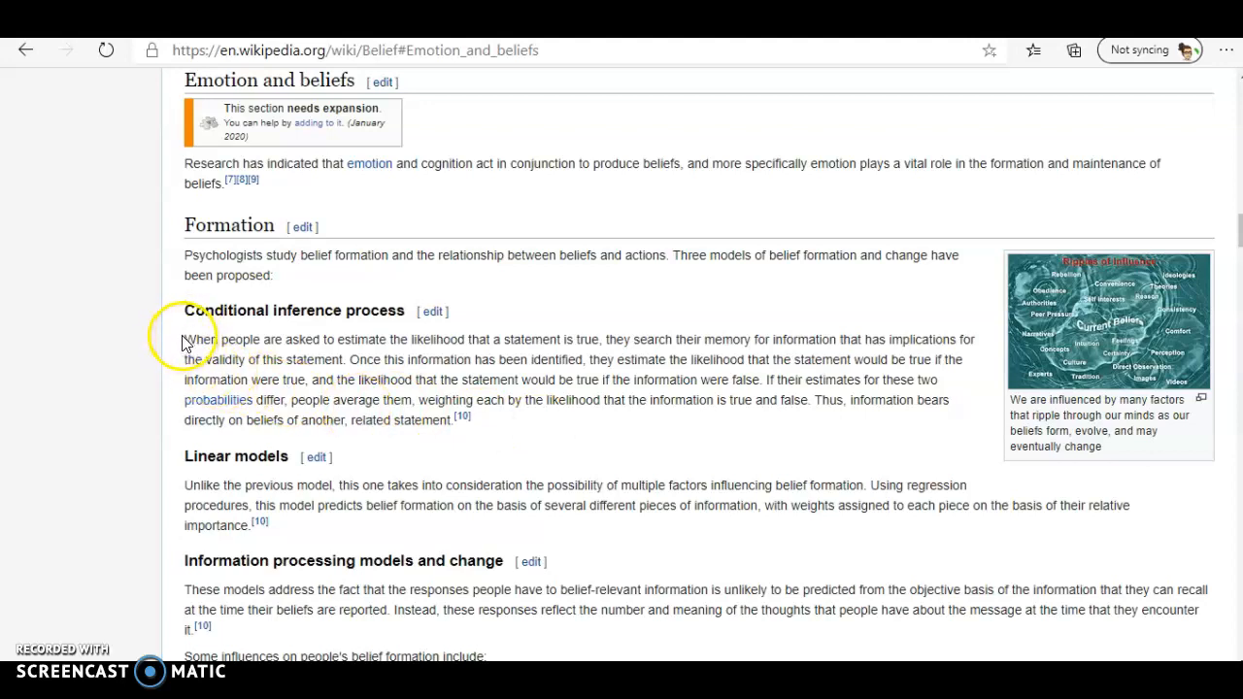
- Copy the Conditional inference process paragraph from Wikipedia's Belief article and paste it as plain text below the Beliefs paragraph in the document
left_click_drag(185, 342, 446, 421)
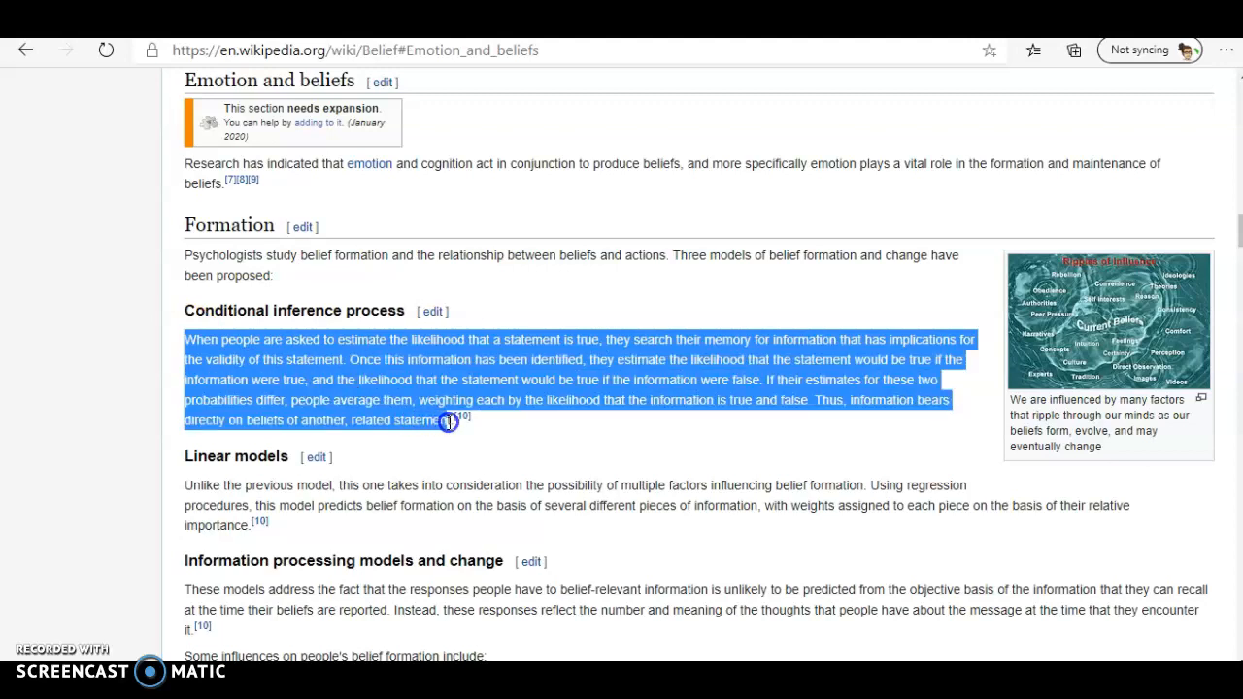
left_click_drag(451, 419, 454, 419)
right_click(402, 398)
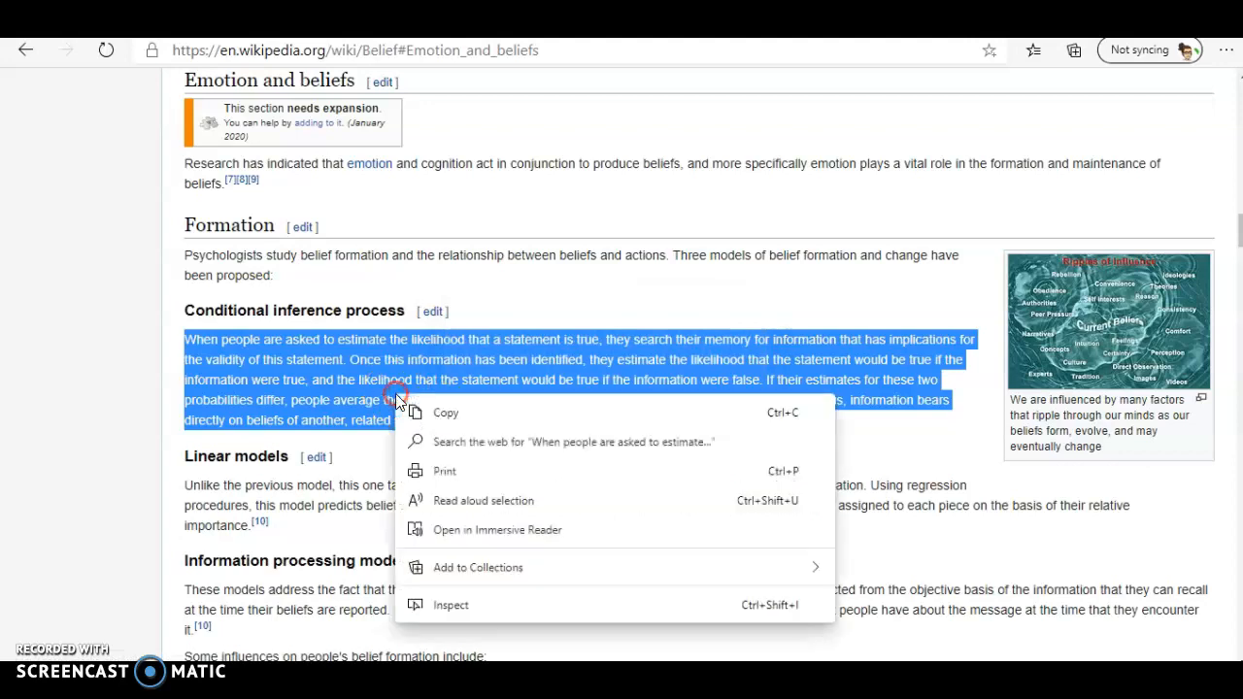
left_click(439, 412)
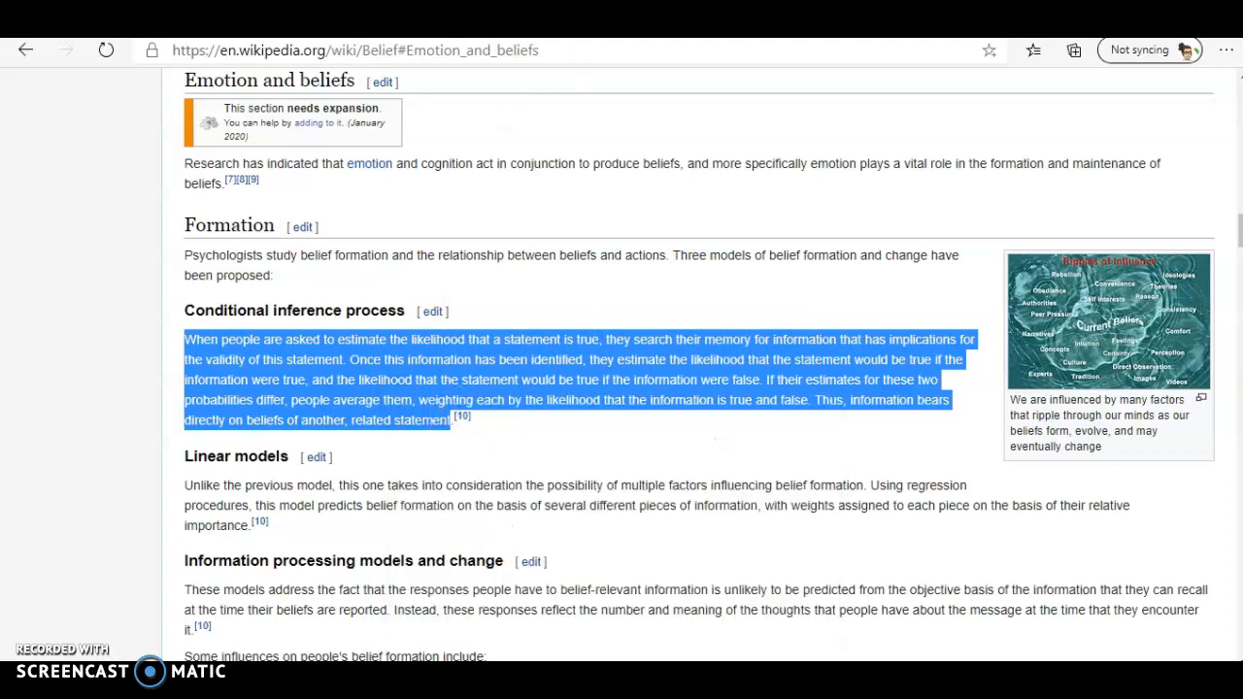
left_click(557, 25)
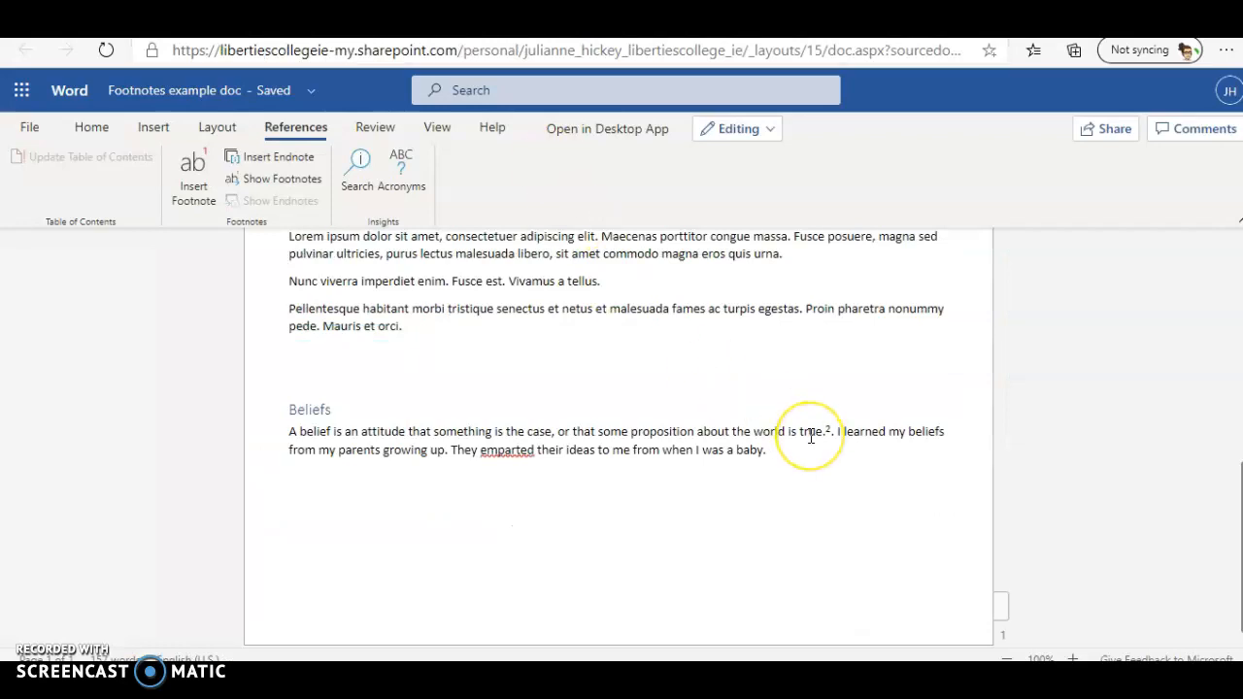
left_click(296, 475)
right_click(297, 476)
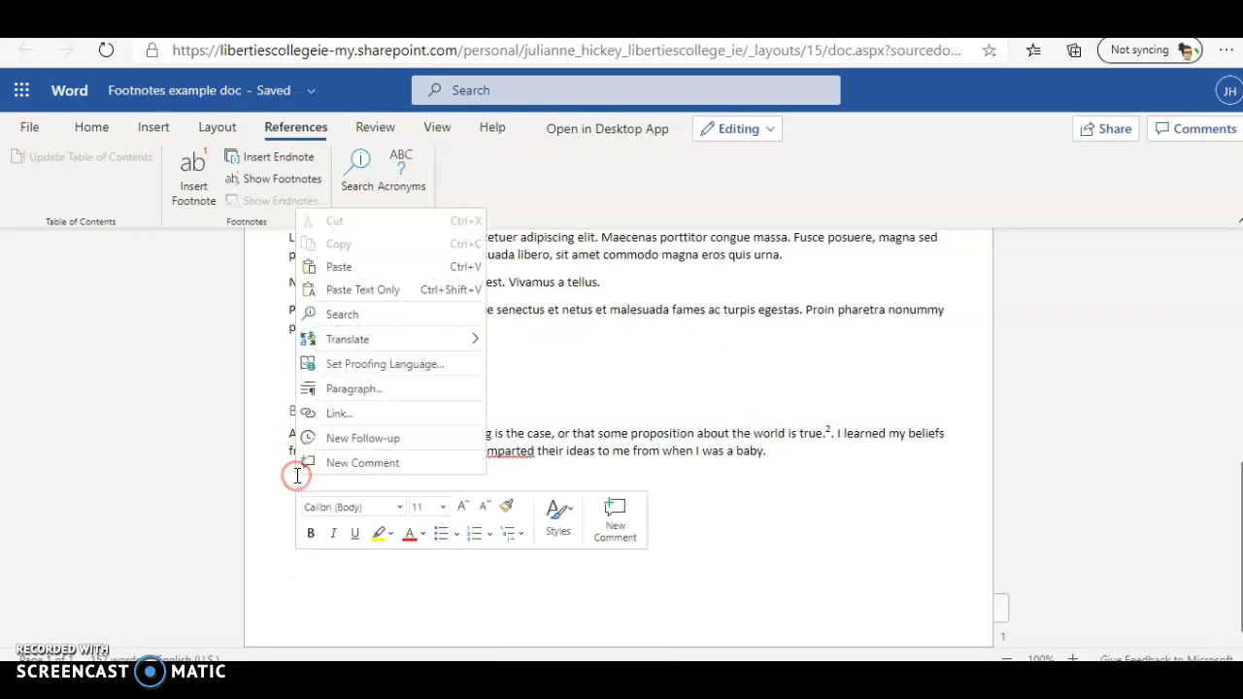
left_click(431, 290)
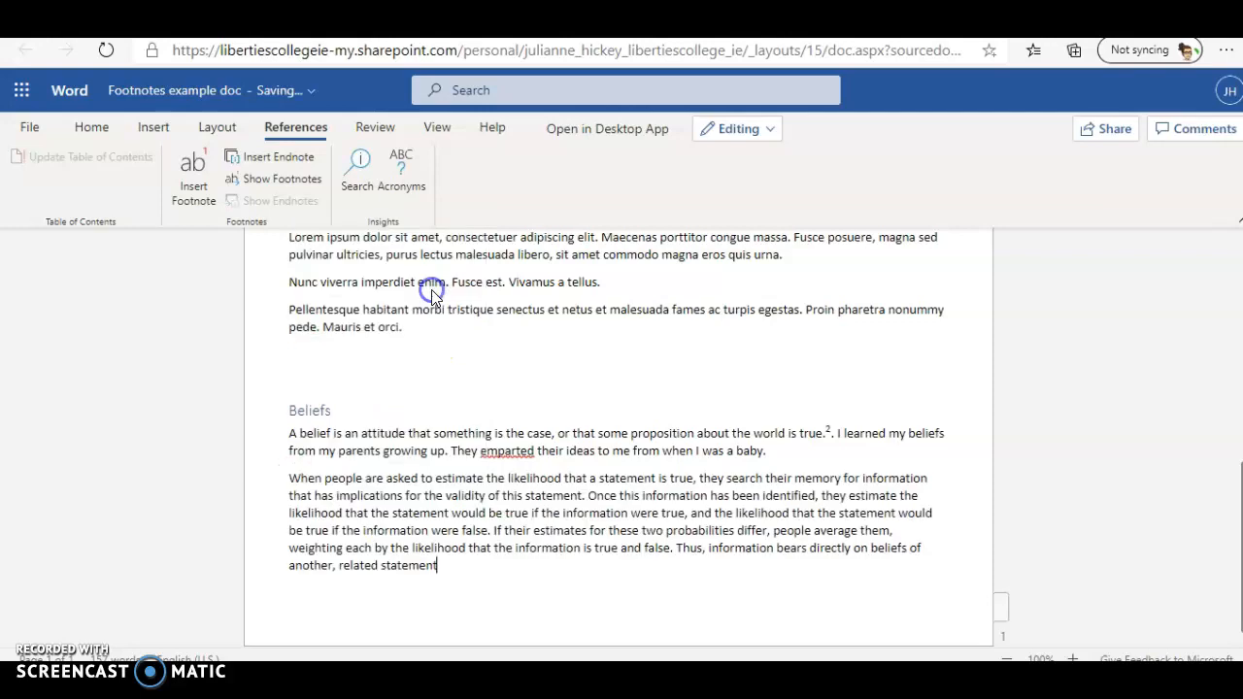
- End the pasted paragraph with a full stop and add a footnote containing the Handbook of Attitudes citation copied from Wikipedia's reference 10
left_click(250, 178)
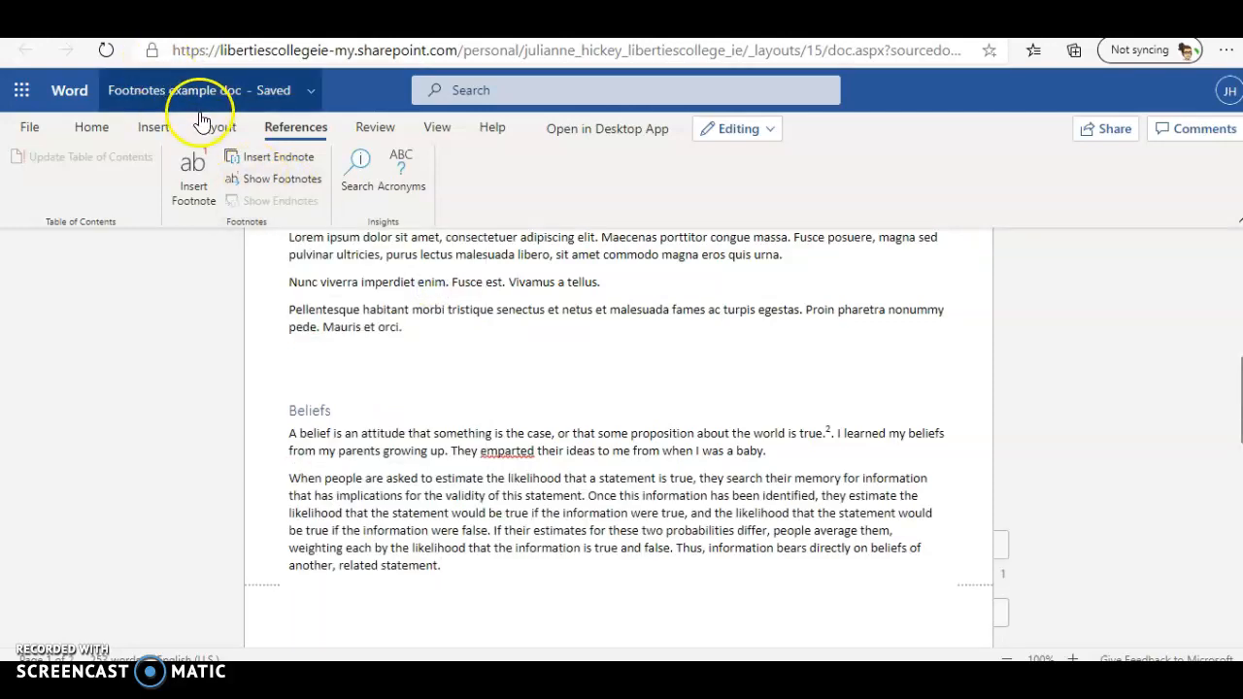
left_click(200, 200)
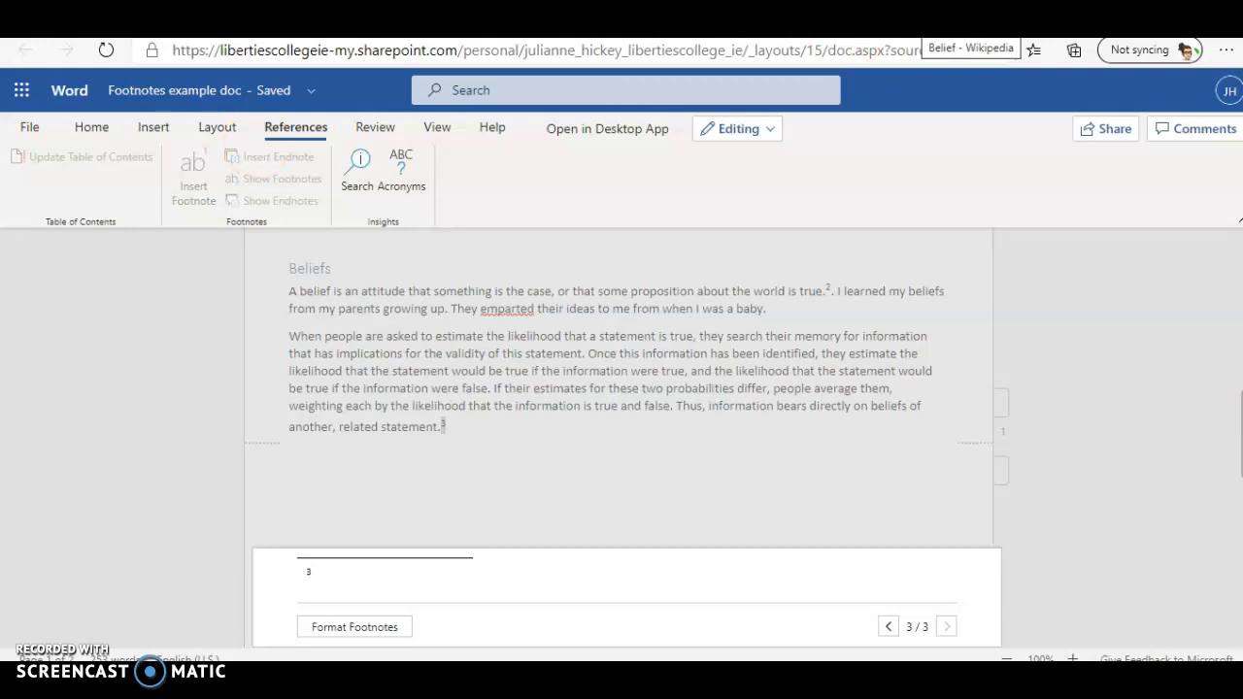
left_click(918, 29)
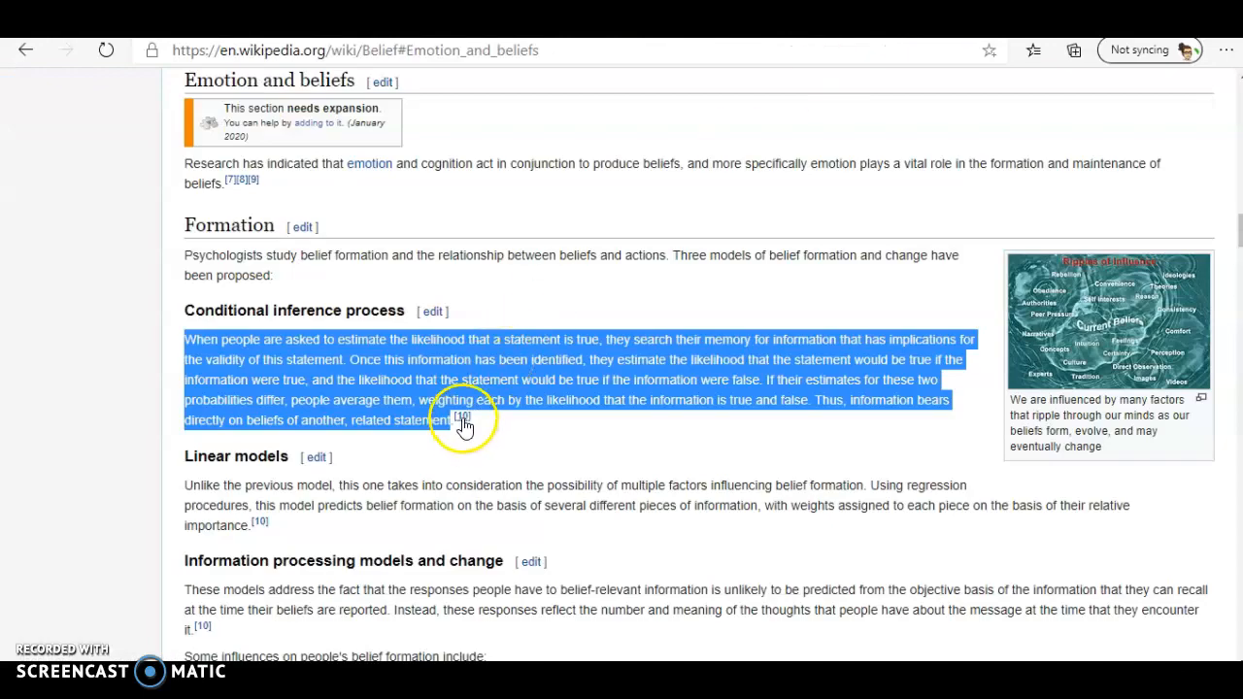
mouse_move(458, 417)
left_click_drag(581, 388, 458, 326)
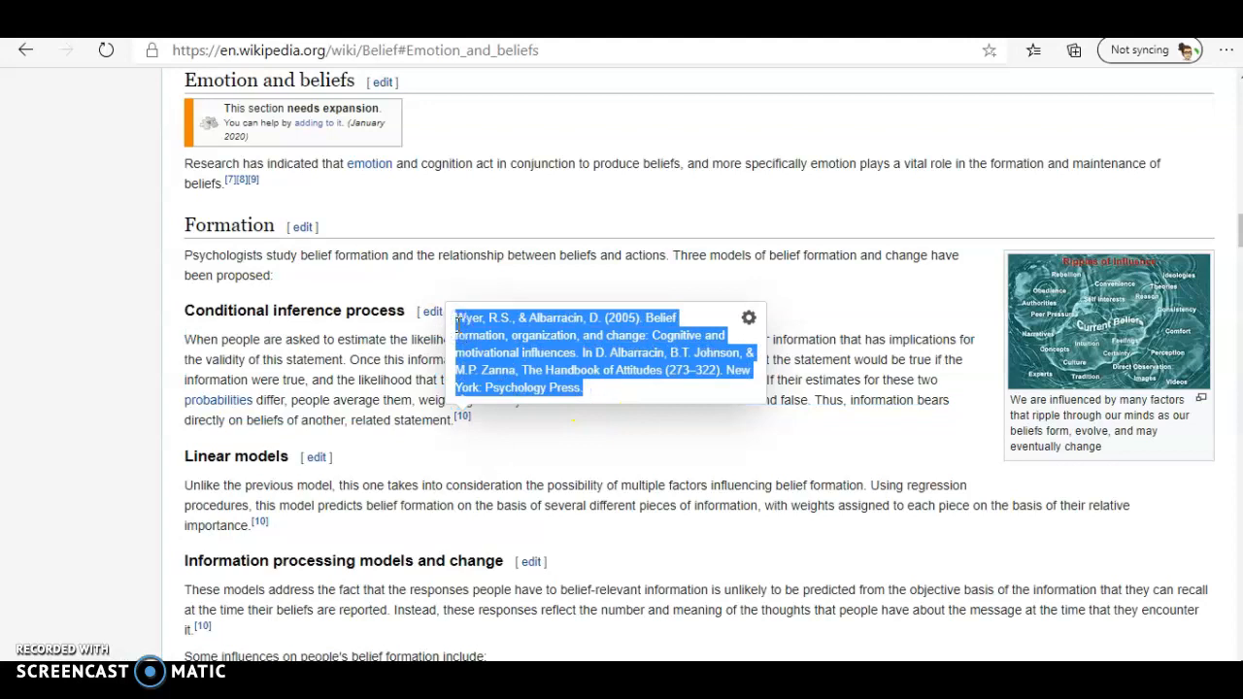
left_click(507, 29)
left_click(399, 505)
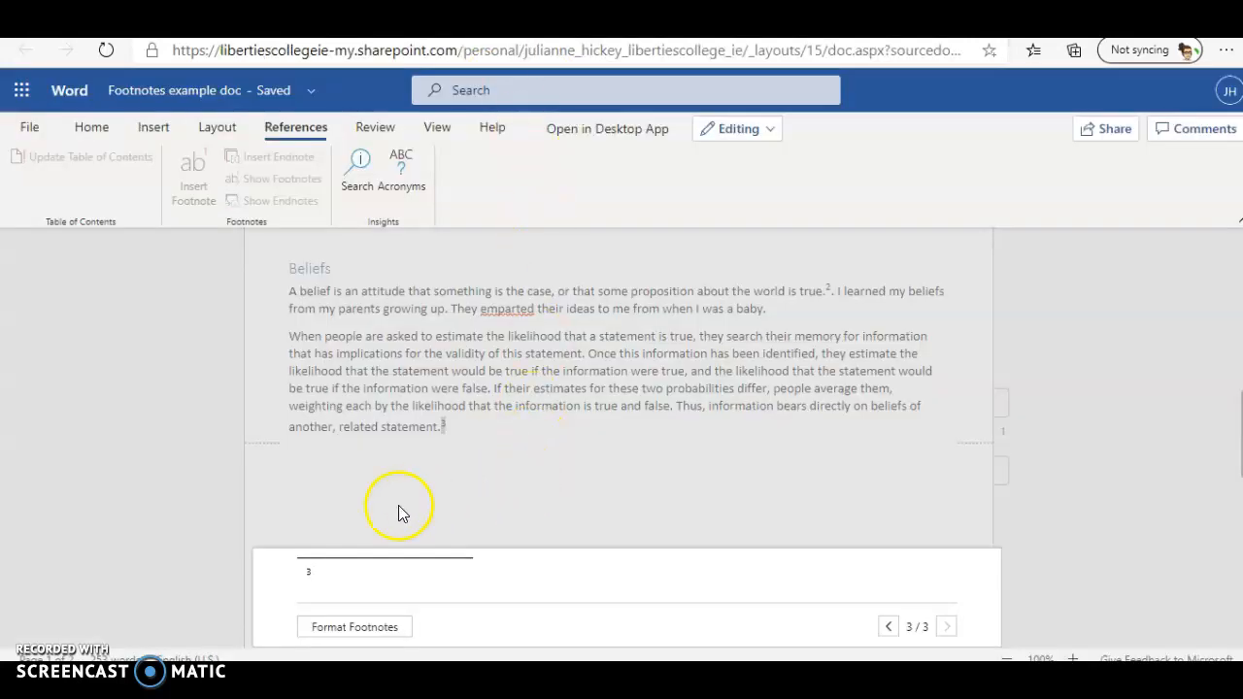
right_click(336, 564)
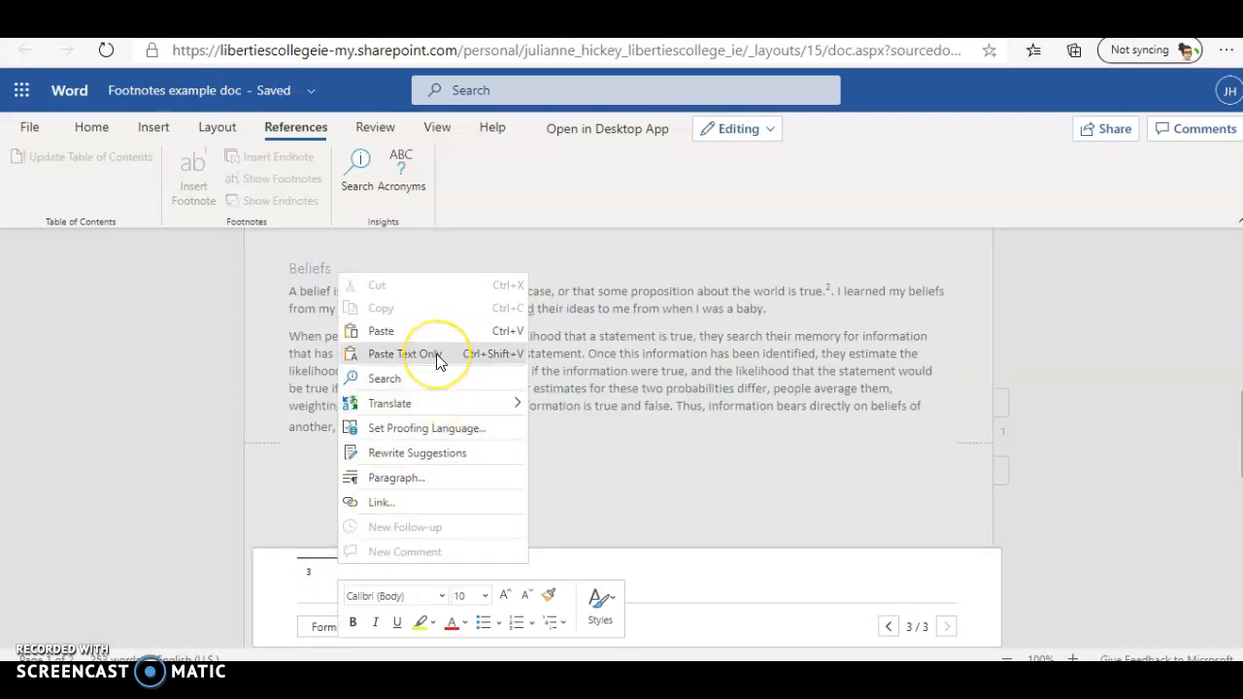
left_click(436, 354)
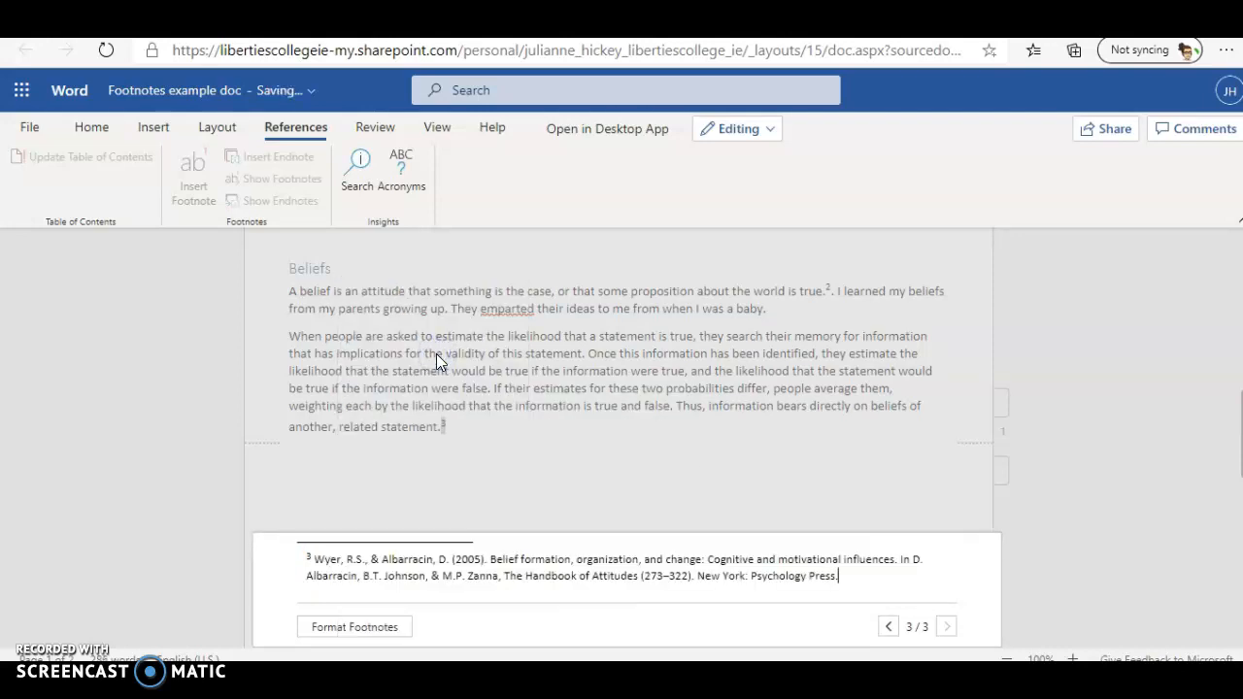
left_click(640, 427)
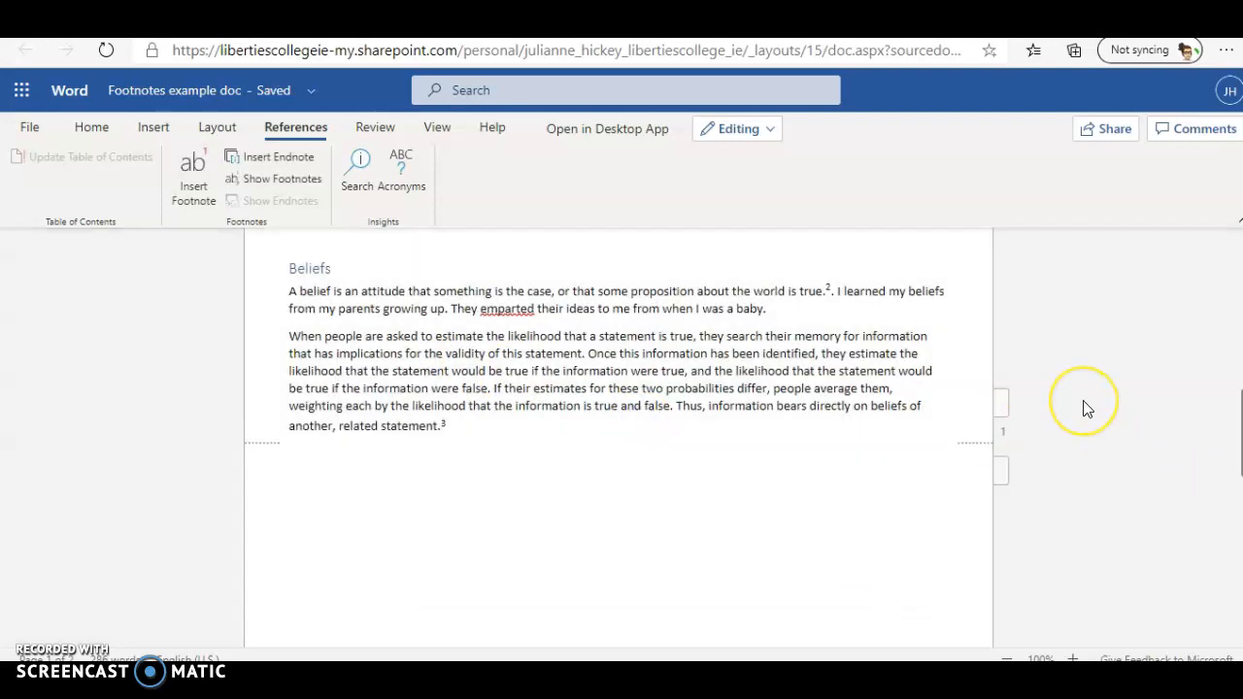
- Open the document in reading view and examine how the footnote markers and notes are laid out on both pages
scroll(1085, 408, "up", 2)
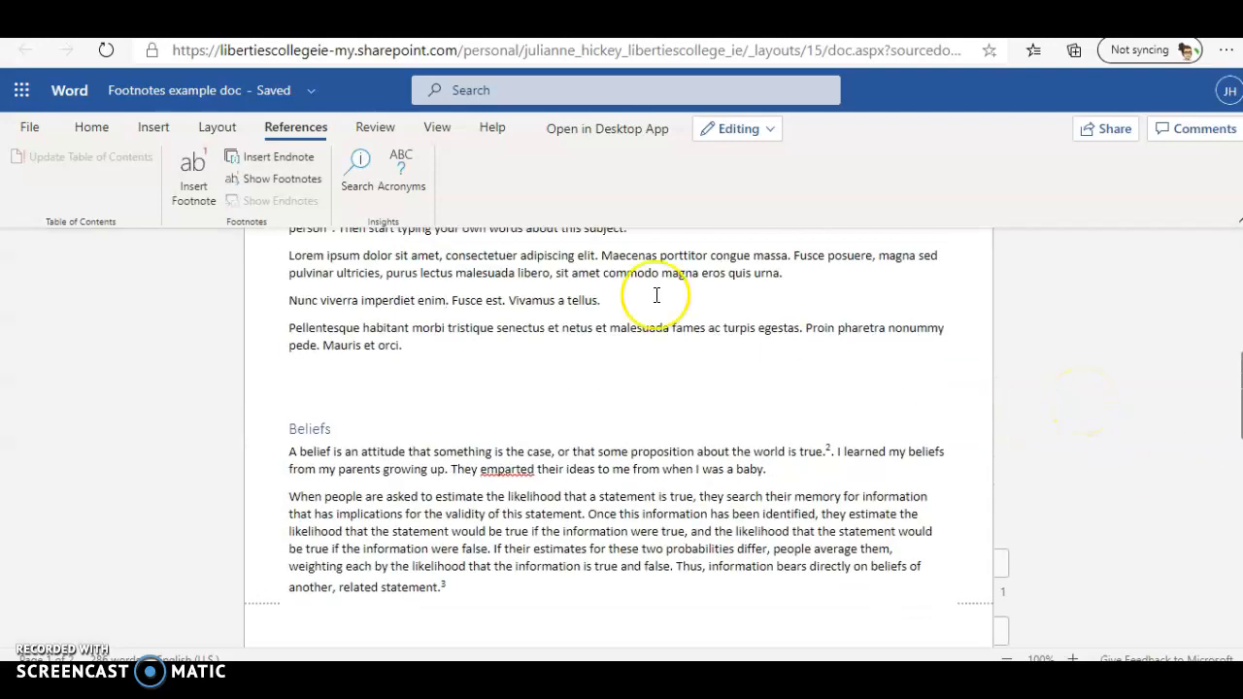
left_click(443, 128)
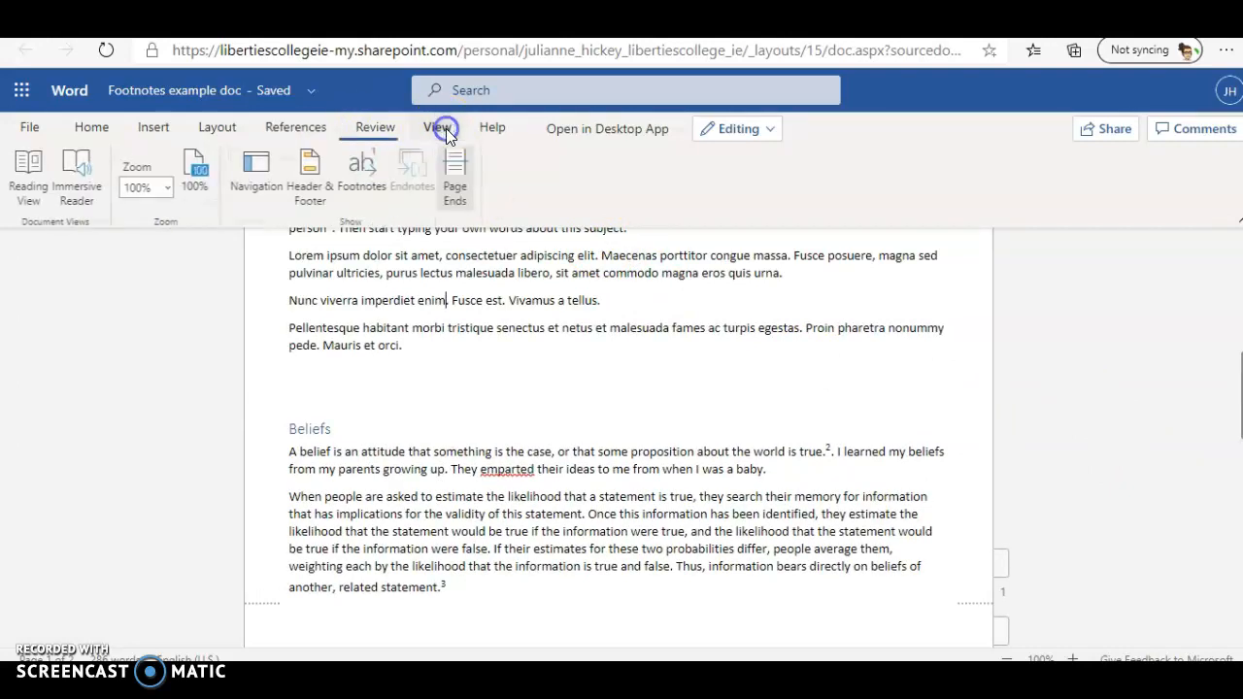
left_click(27, 184)
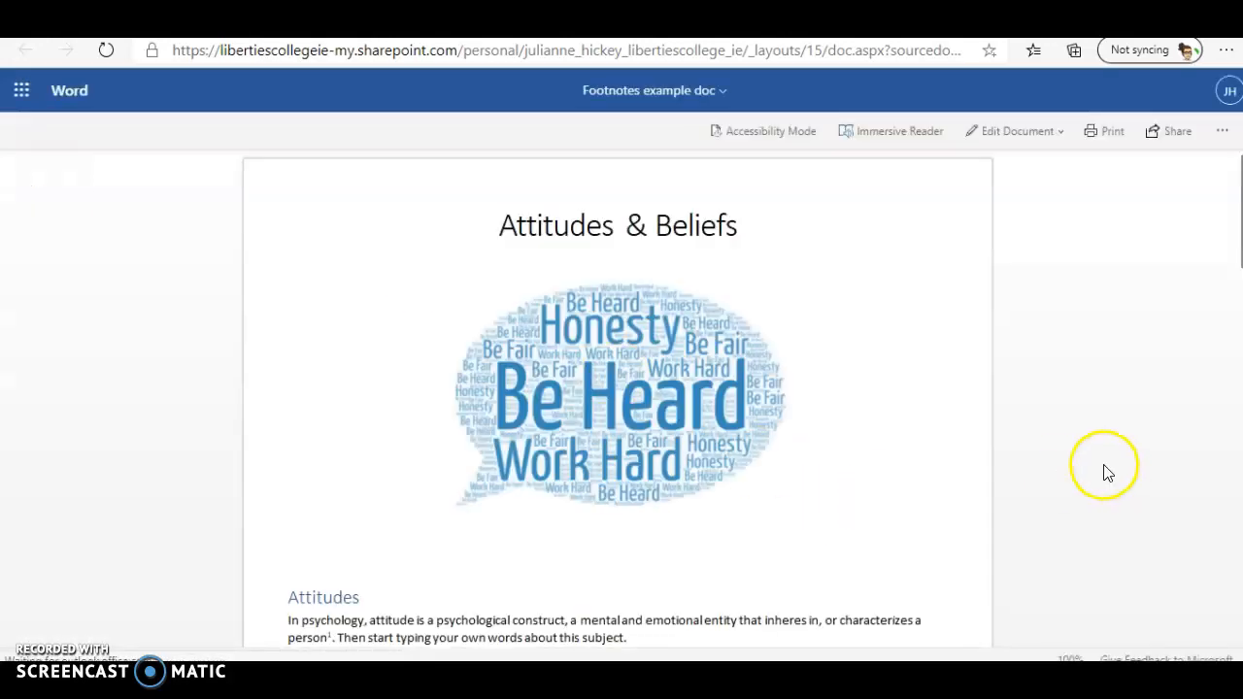
scroll(841, 448, "down", 3)
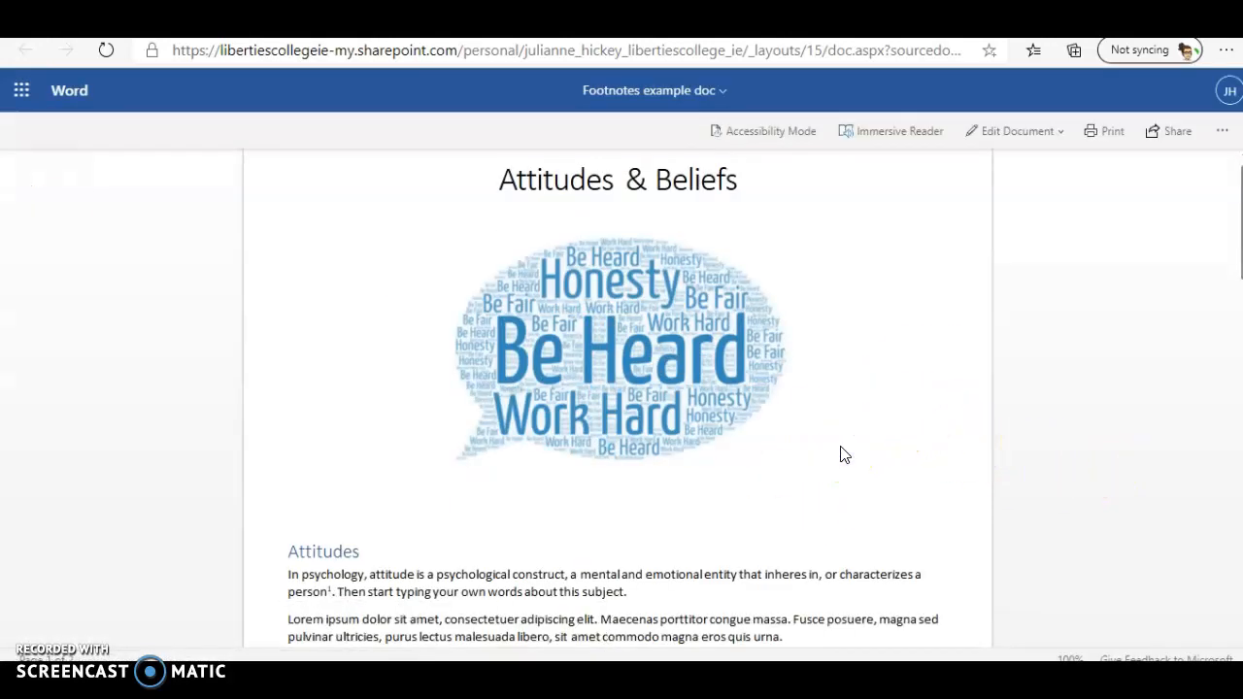
scroll(843, 455, "down", 1)
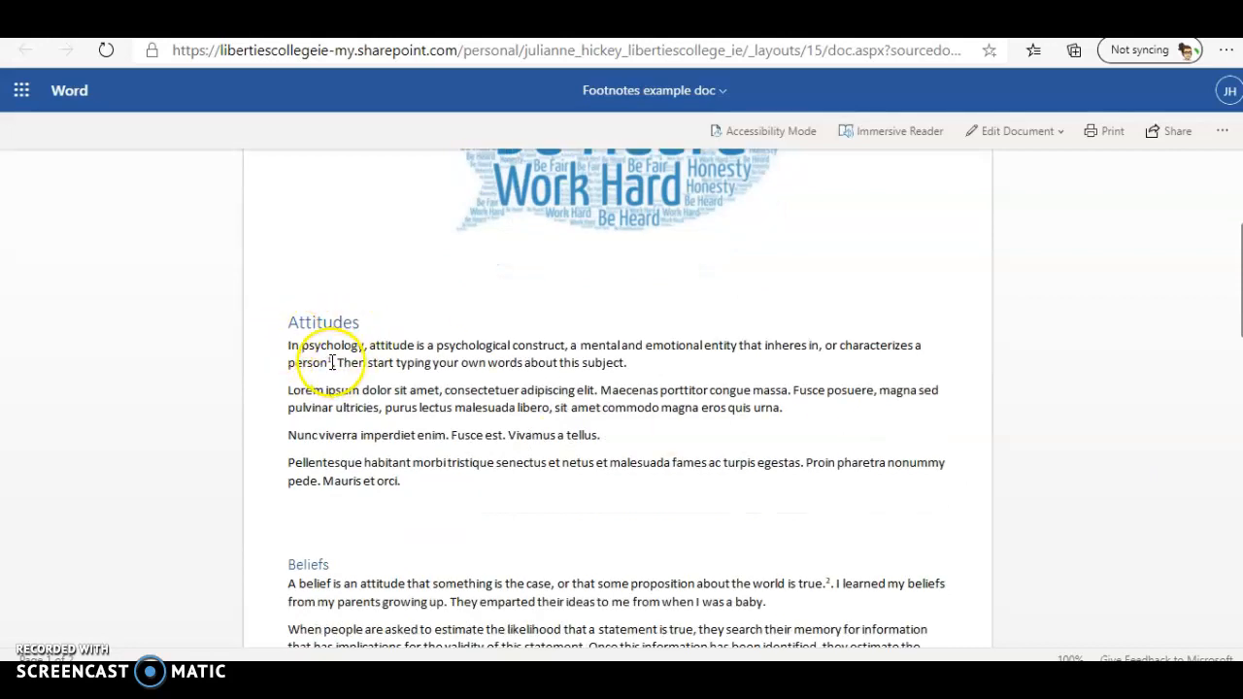
scroll(332, 359, "down", 4)
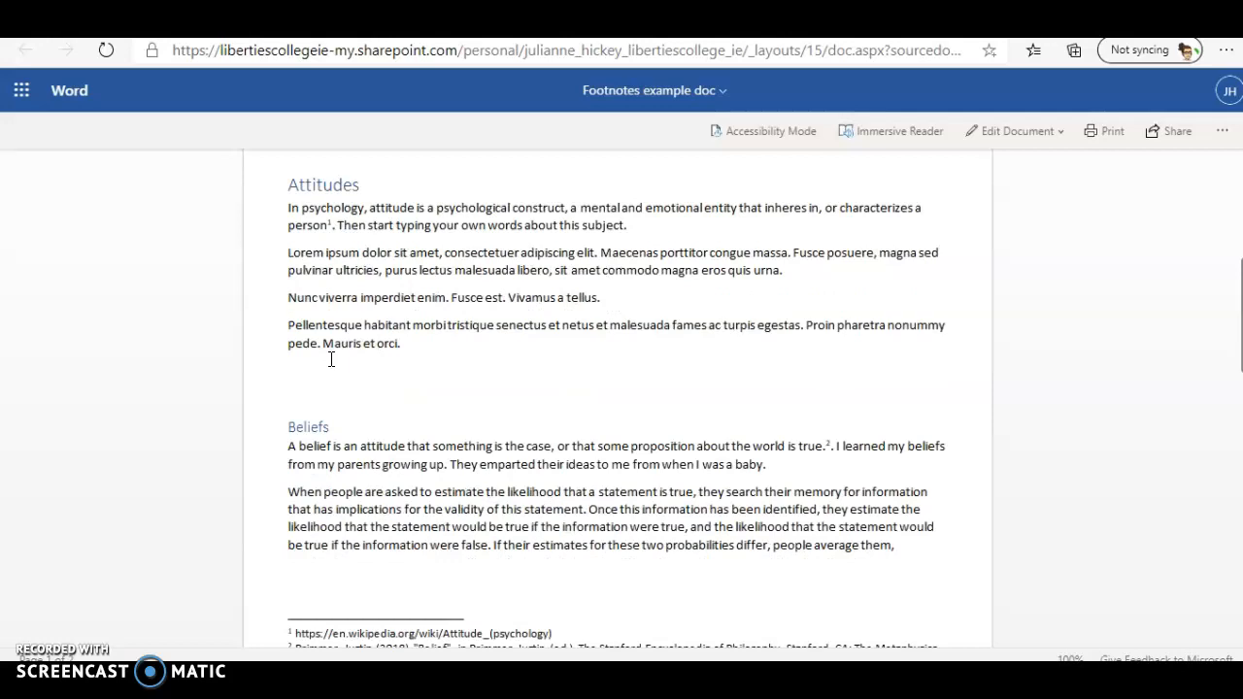
scroll(331, 360, "down", 1)
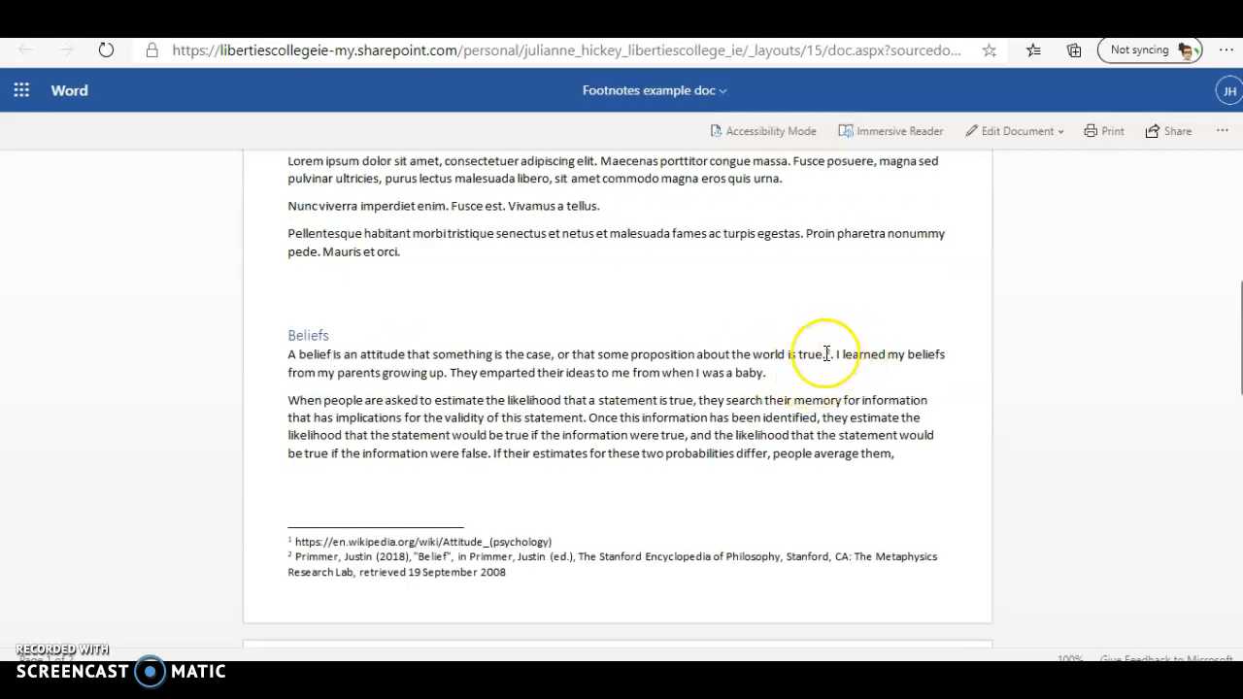
scroll(826, 353, "down", 2)
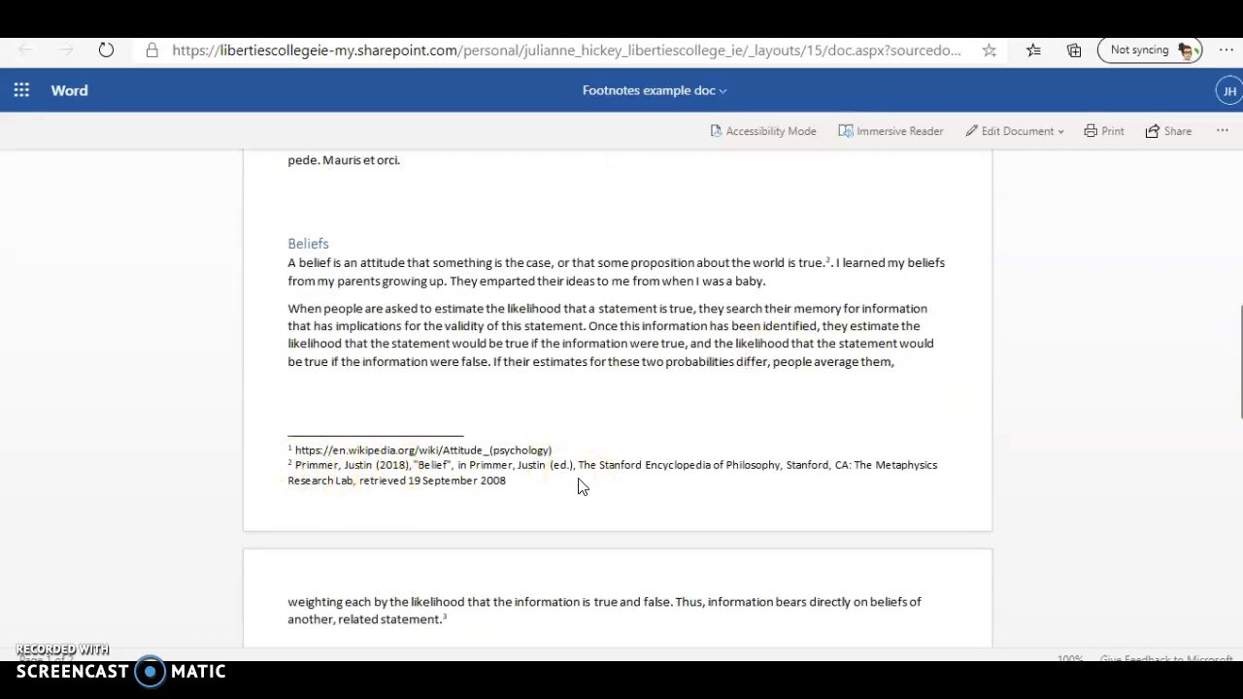
scroll(581, 486, "down", 1)
scroll(582, 486, "down", 1)
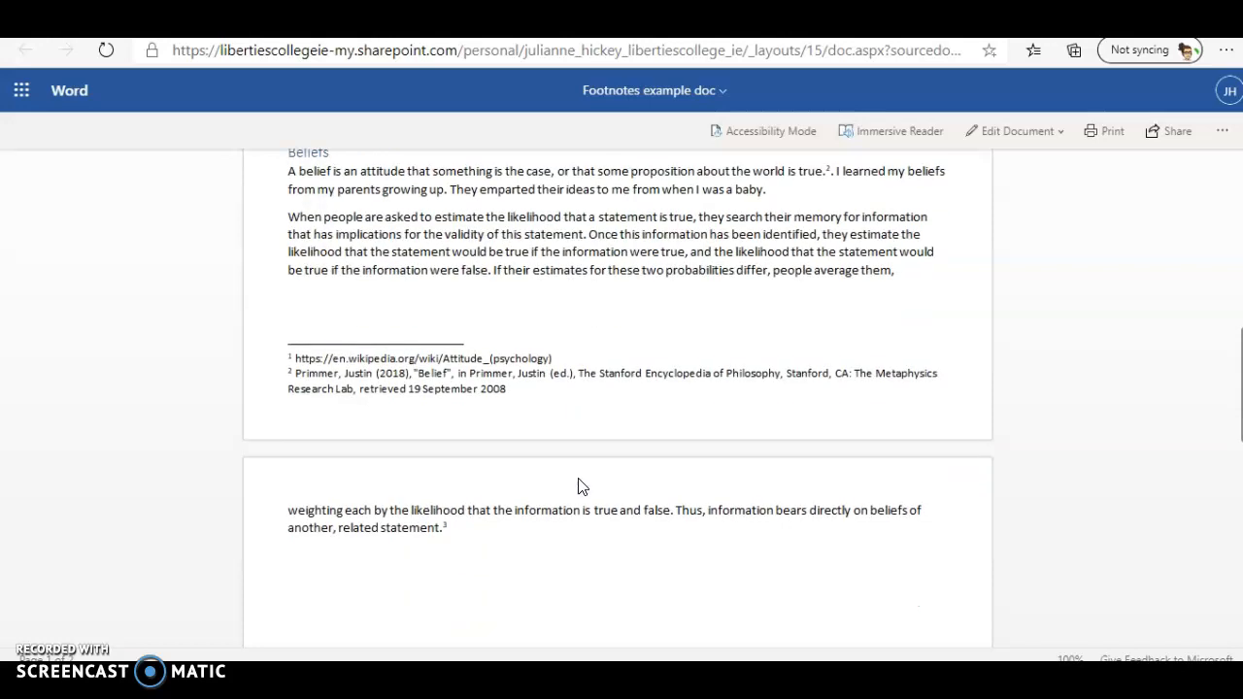
scroll(582, 486, "down", 2)
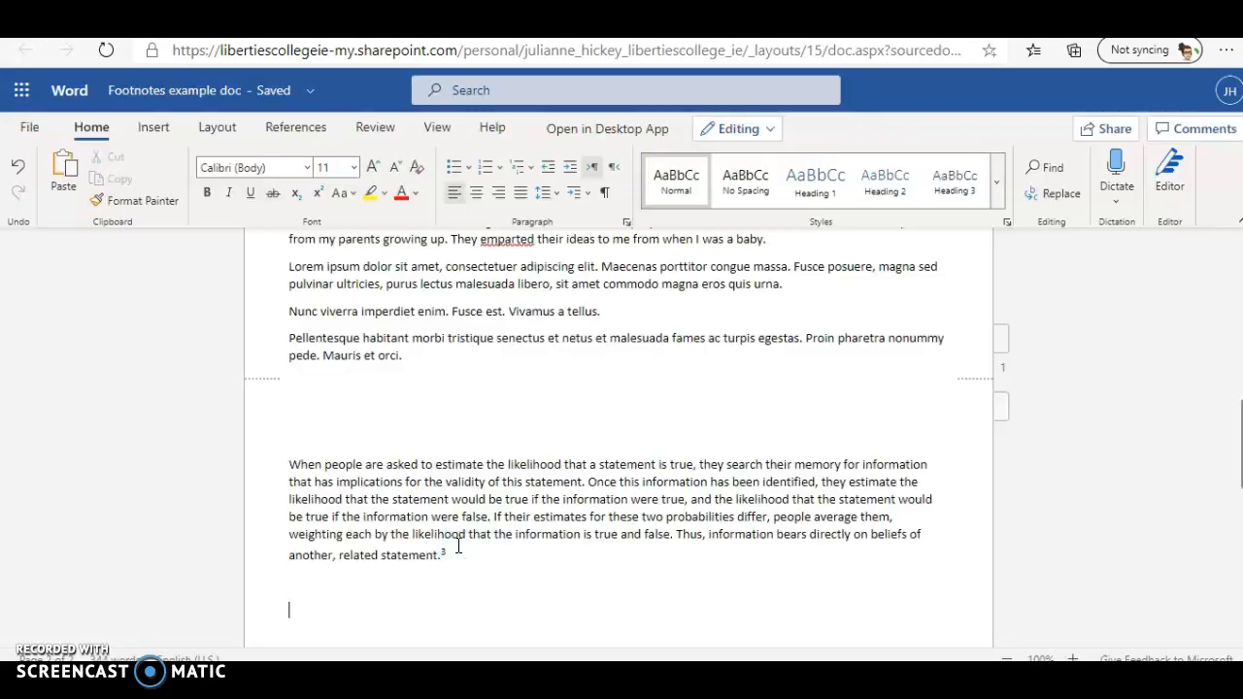
left_click(537, 357)
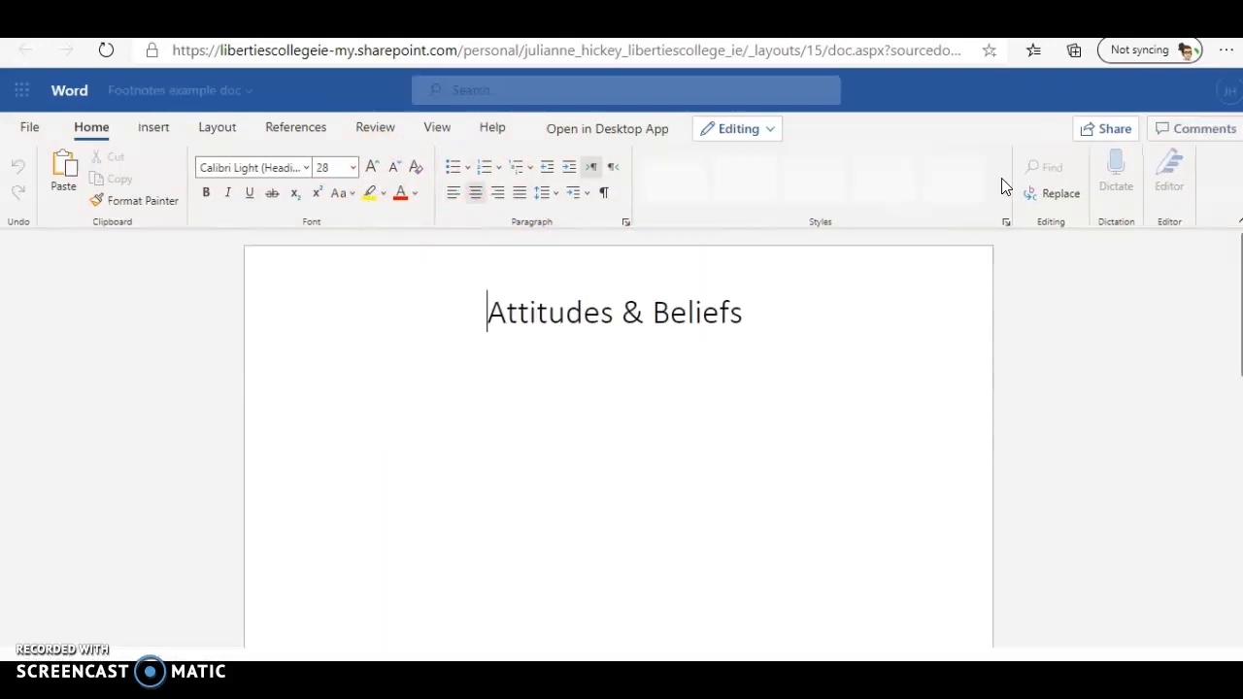
left_click(427, 113)
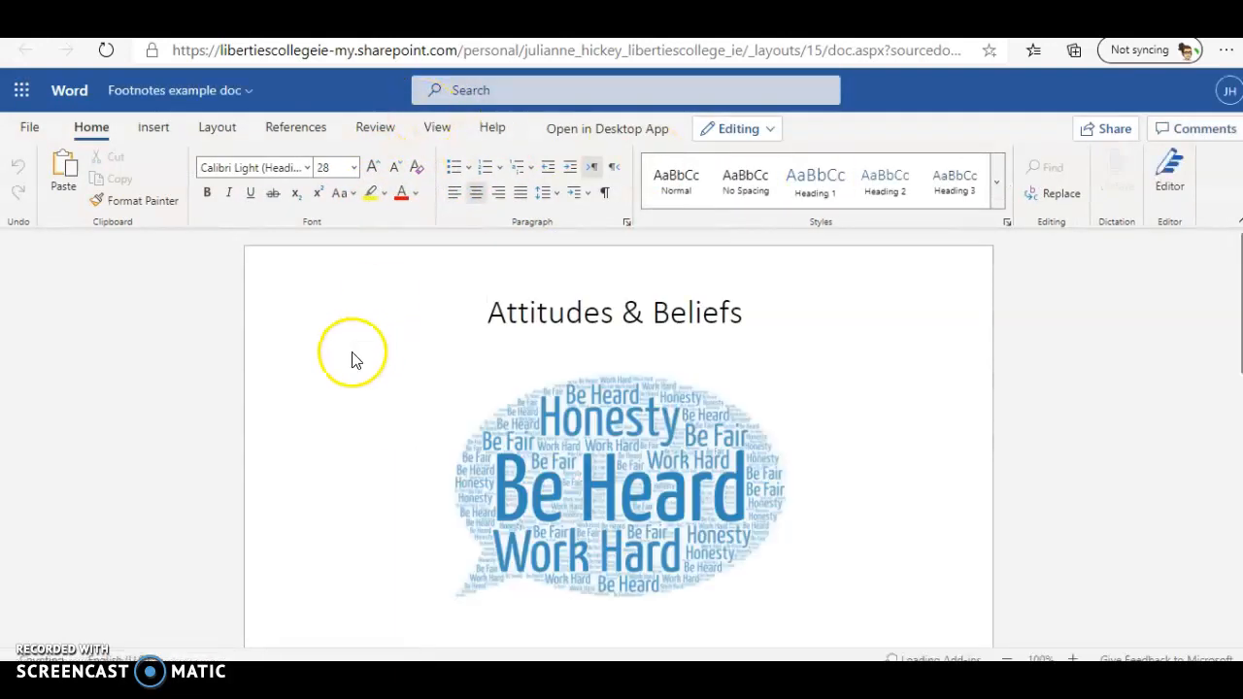
- Add a page footer with the author's full name in the first cell and CLS in the middle cell
left_click(152, 126)
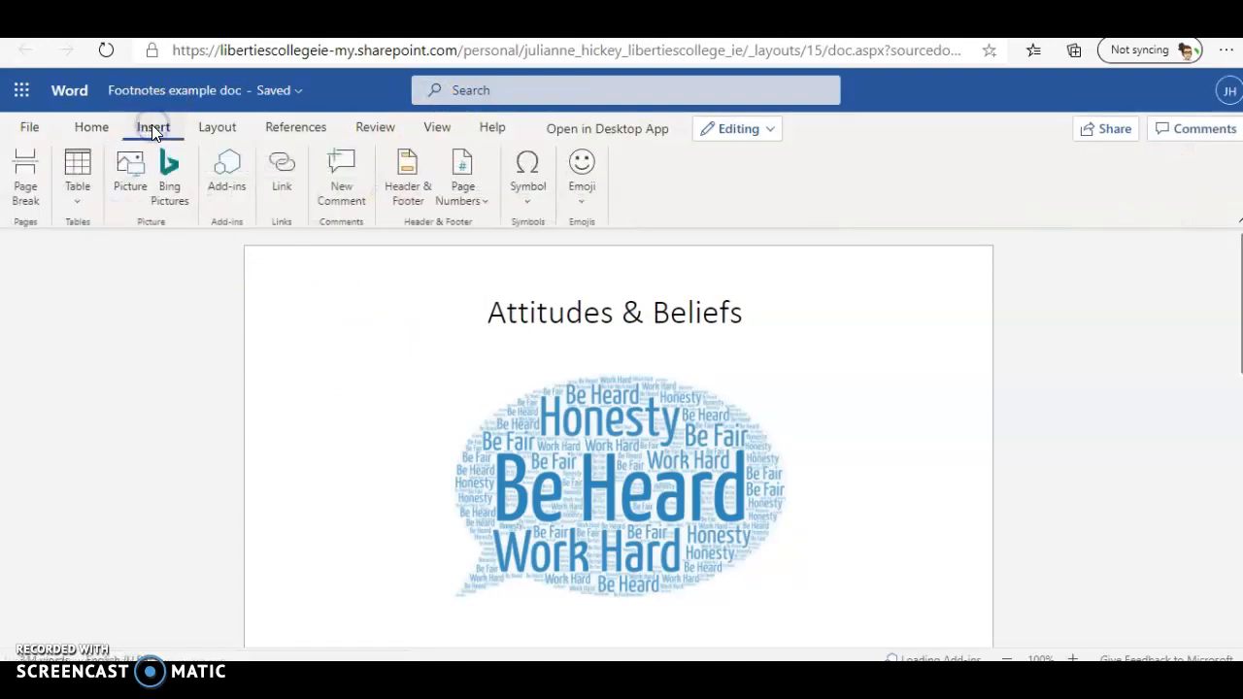
left_click(409, 202)
left_click(311, 596)
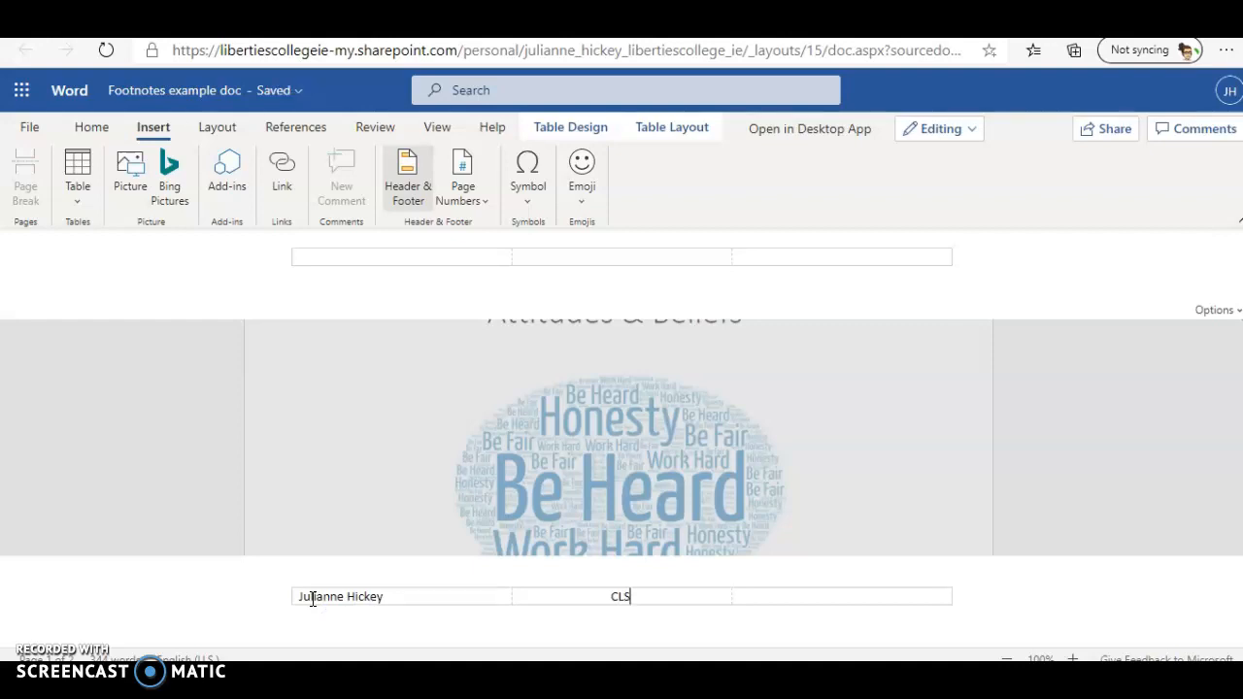
left_click(839, 588)
- Reopen the document in reading view to check the footer alongside the footnotes
left_click(442, 129)
left_click(18, 183)
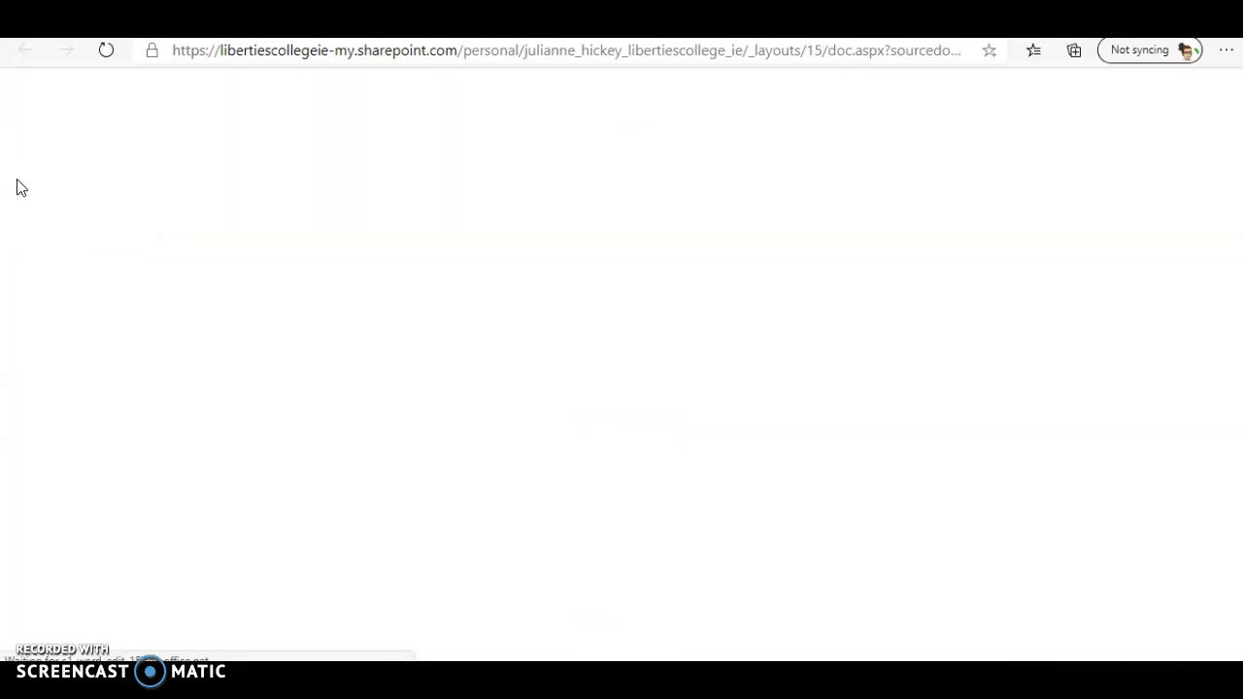